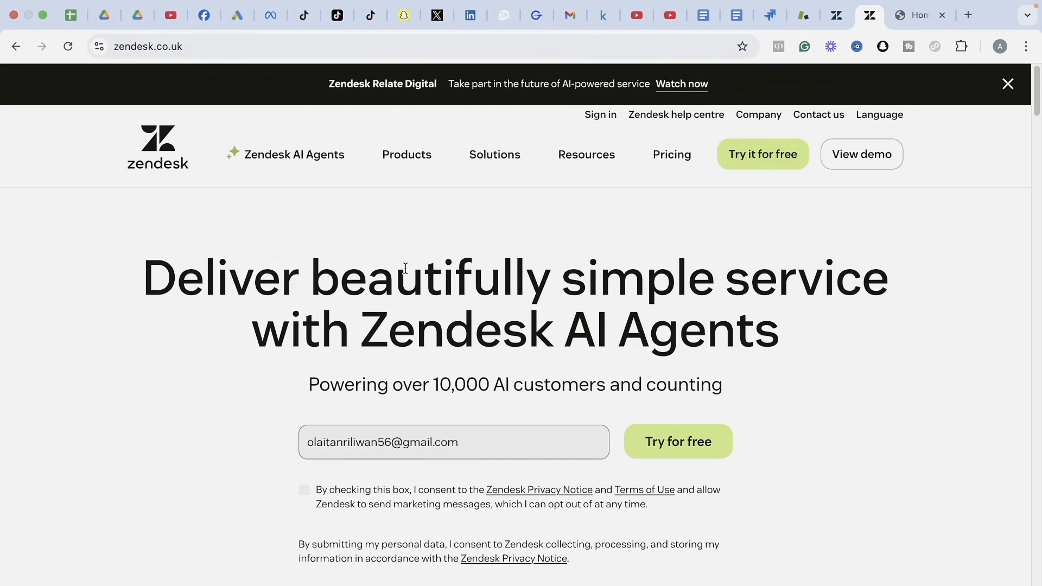
Show the Products mega-menu on the Zendesk website, listing features such as AI agents and live chat.
mouse_move(402, 163)
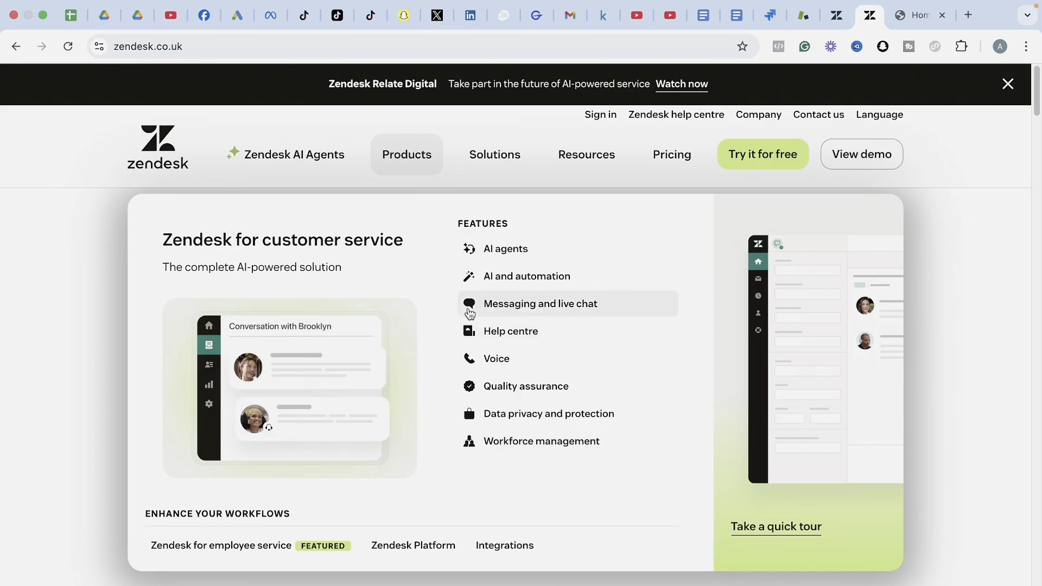
Go to the Messaging and live chat page and close the chat widget covering it.
click(498, 307)
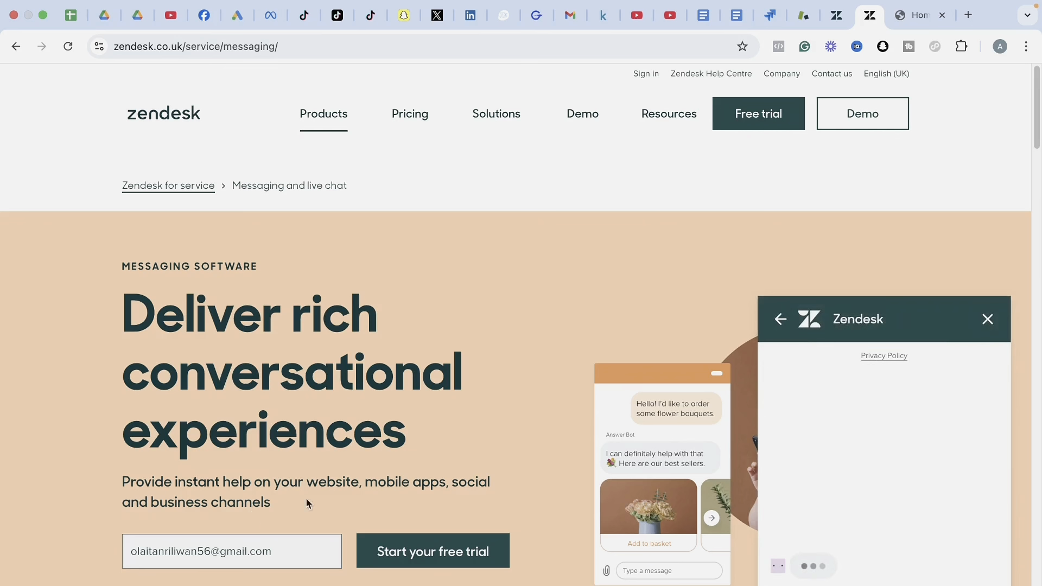
click(781, 320)
click(987, 319)
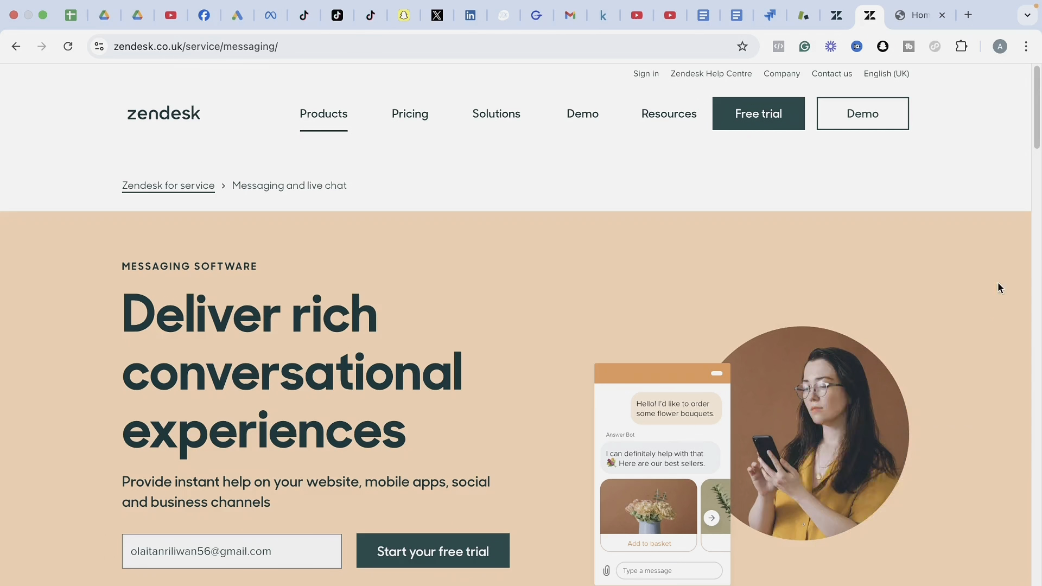
drag(1036, 145, 1036, 158)
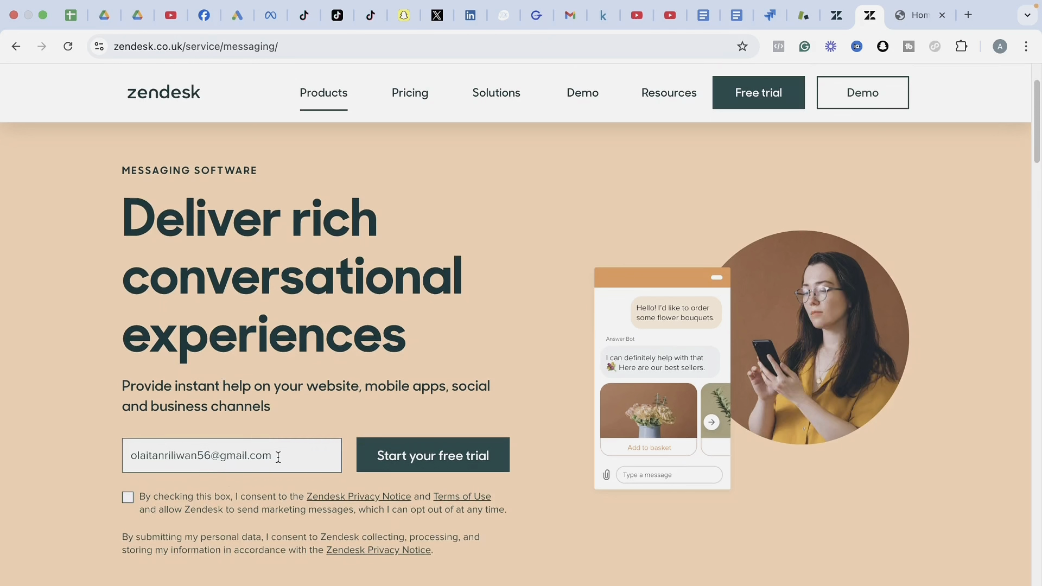
Start the free trial using the prefilled work email address.
drag(278, 457, 196, 448)
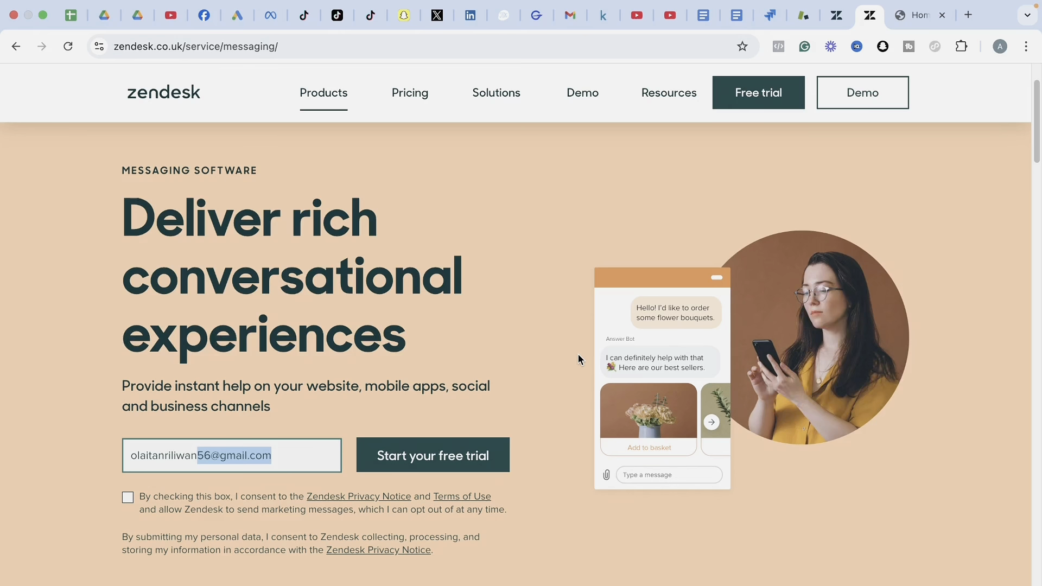
click(284, 458)
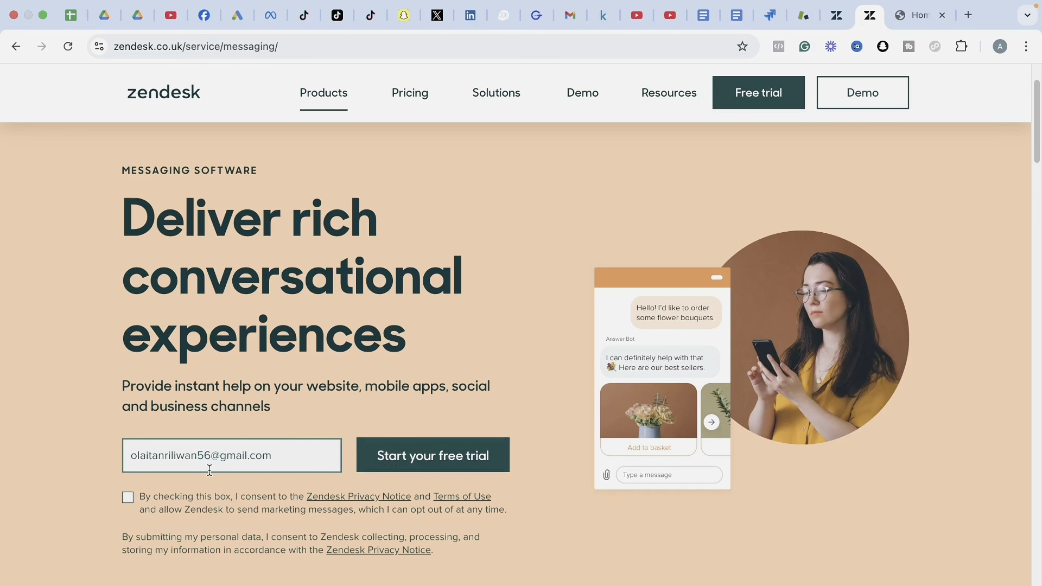
click(412, 458)
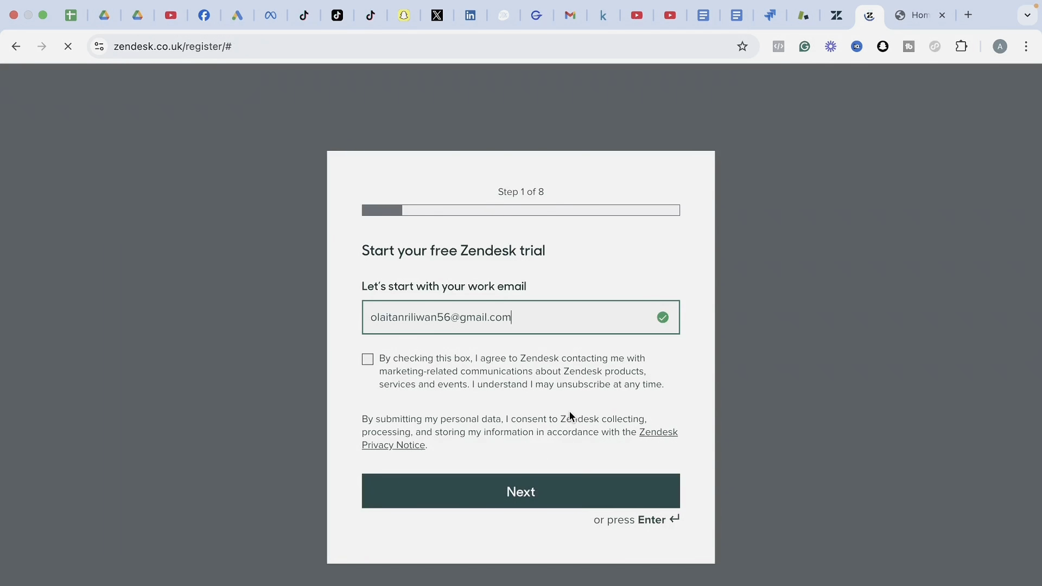
Submit the email and confirm the first name, last name, phone number and company name.
key(Return)
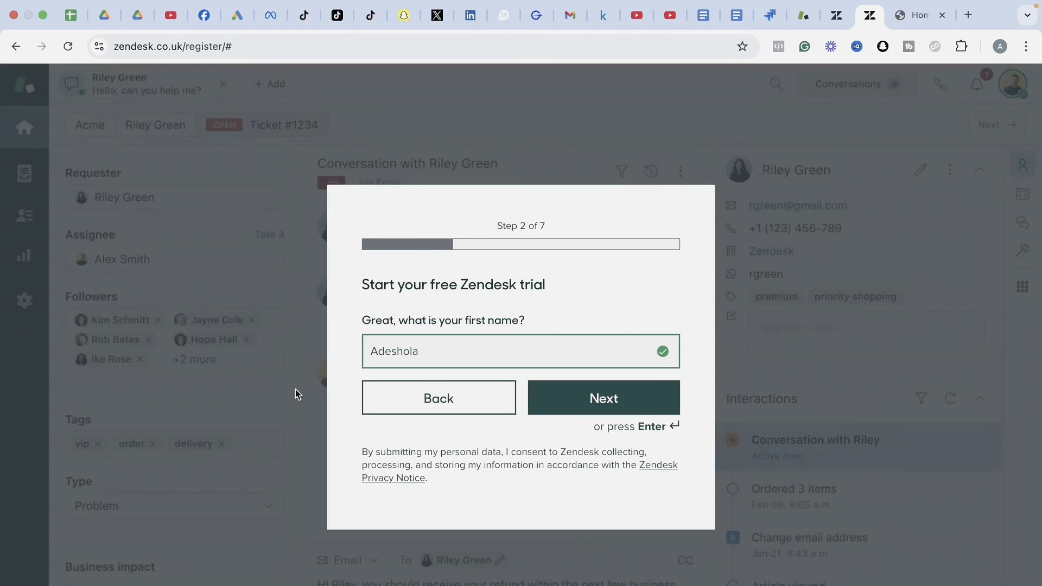
click(620, 398)
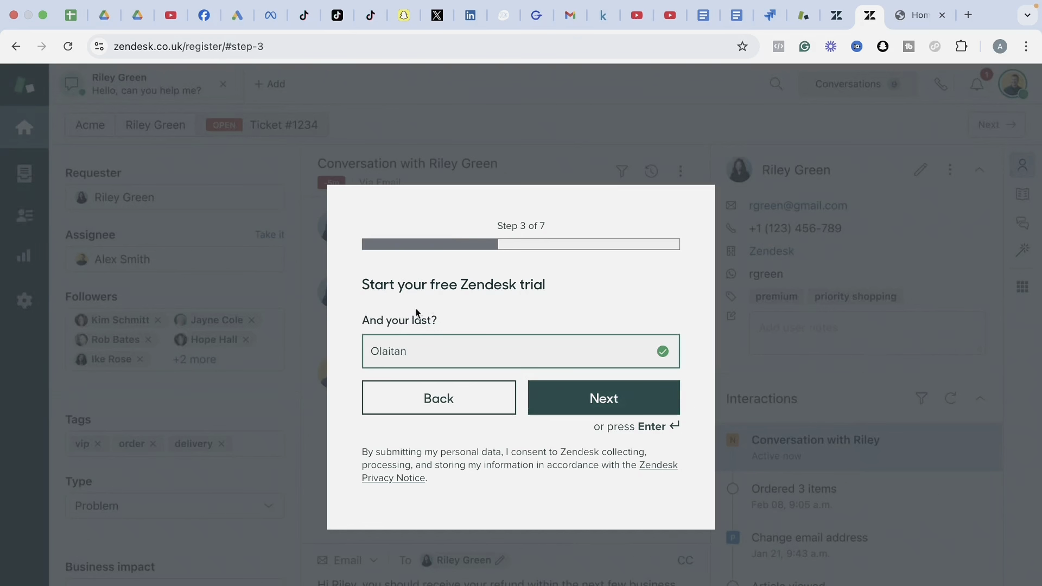
click(612, 411)
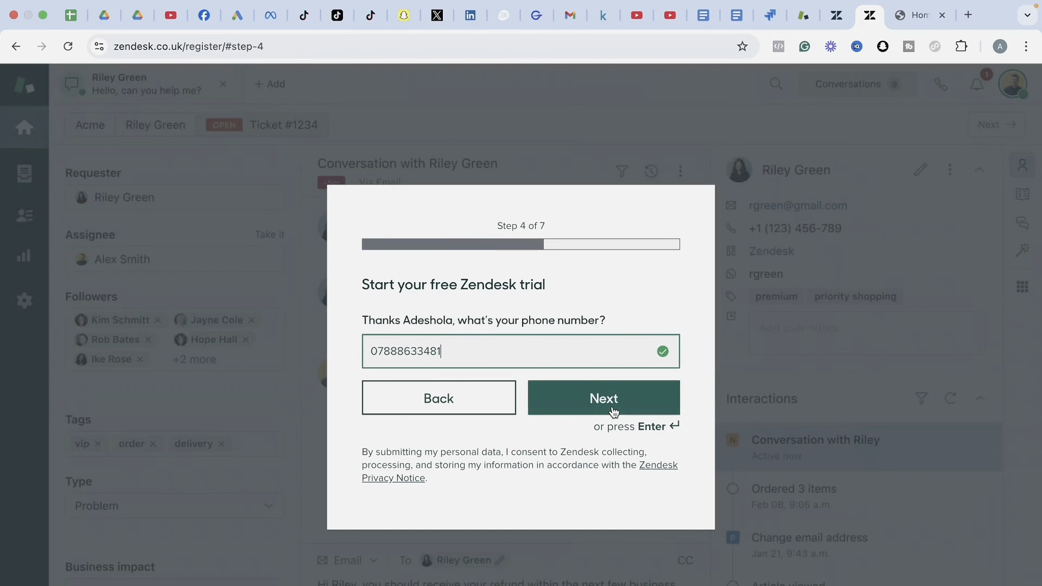
click(594, 415)
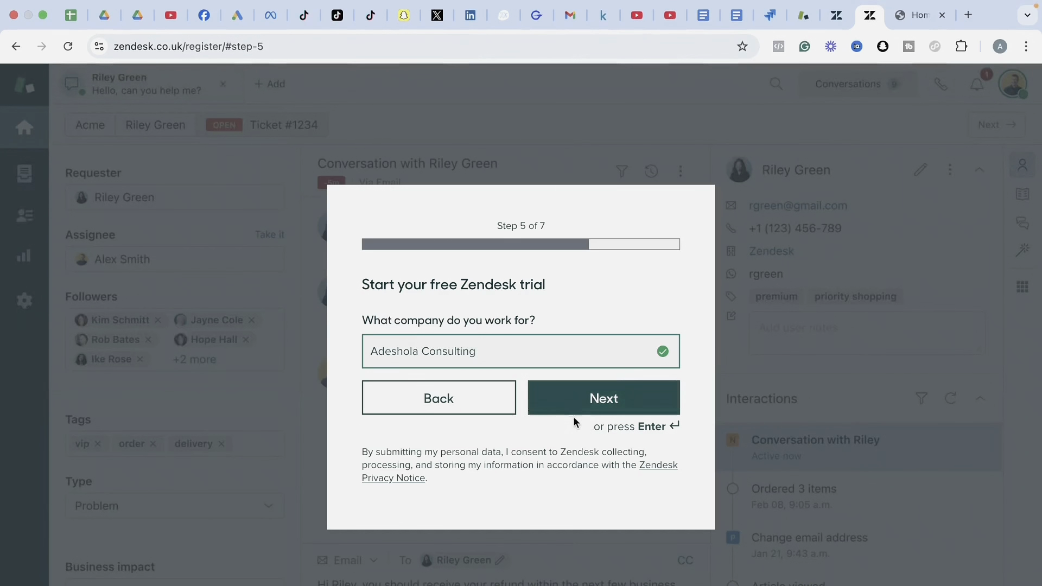
click(601, 408)
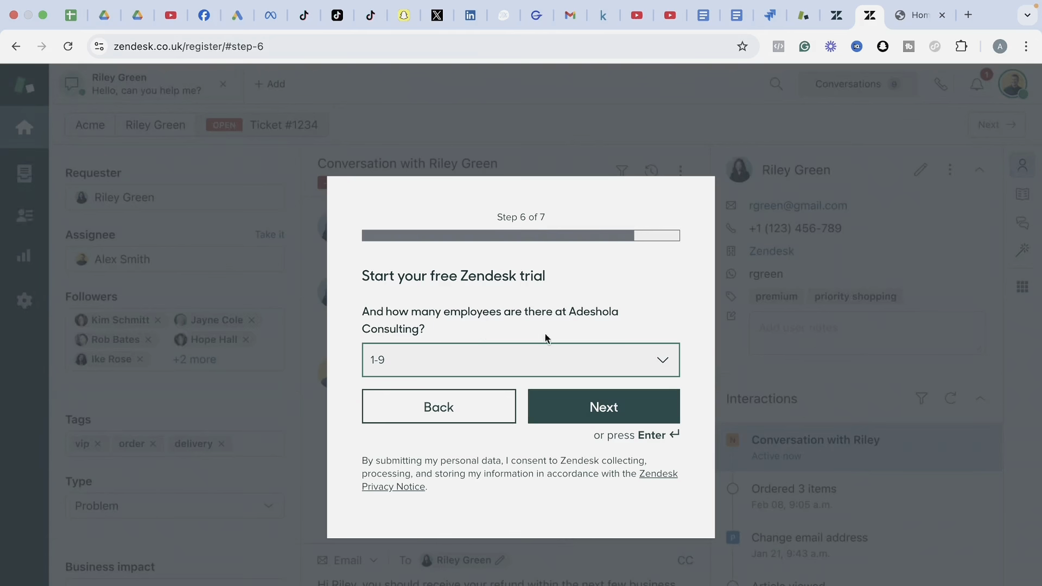
Choose 1-9 employees, finish sign-up and switch to the new account's Tickets view.
click(658, 361)
click(656, 299)
click(617, 420)
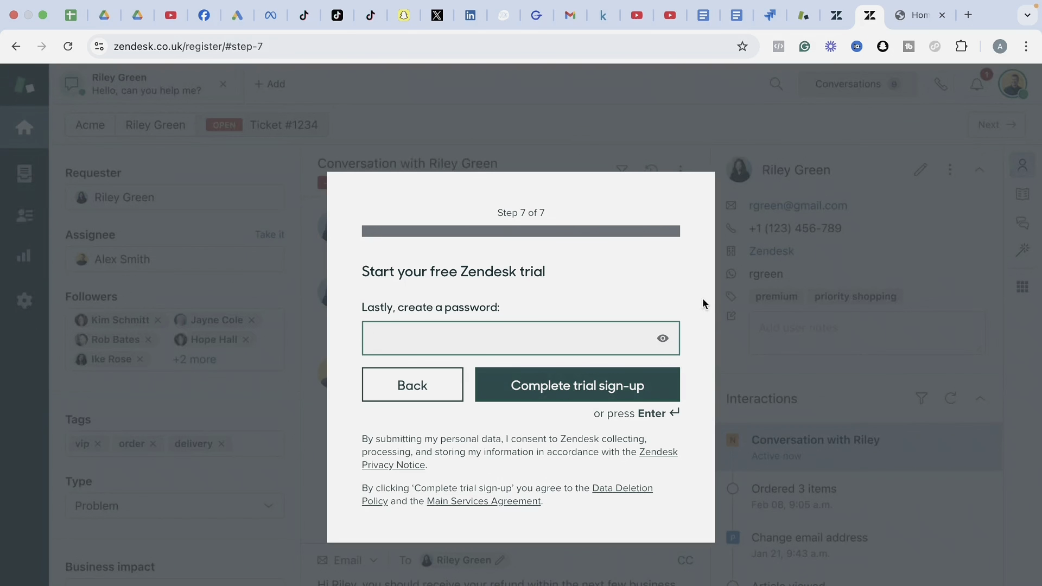
click(800, 21)
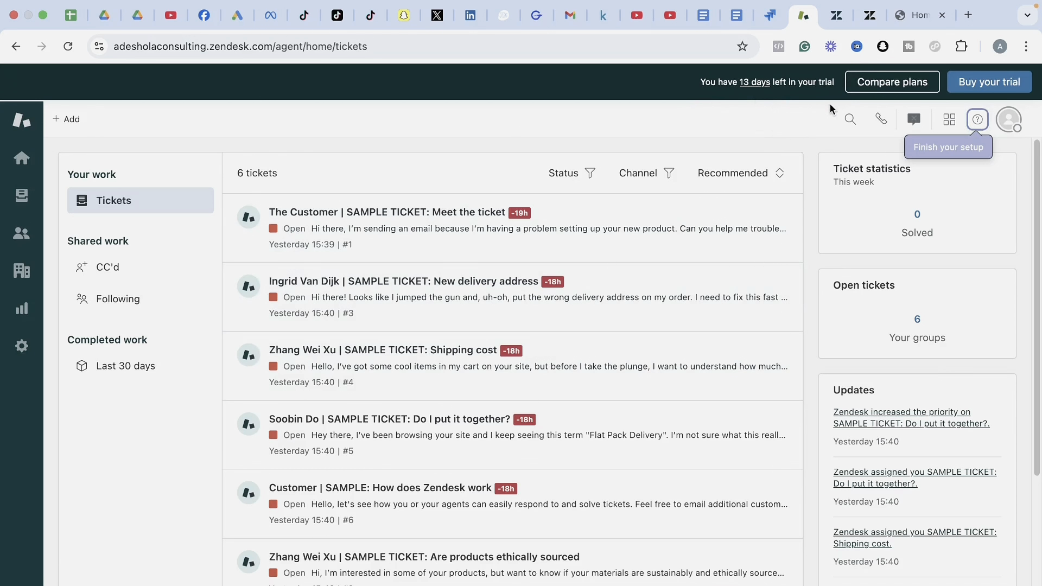
Go to the Zendesk Admin Centre home page from the agent workspace's settings gear.
click(22, 347)
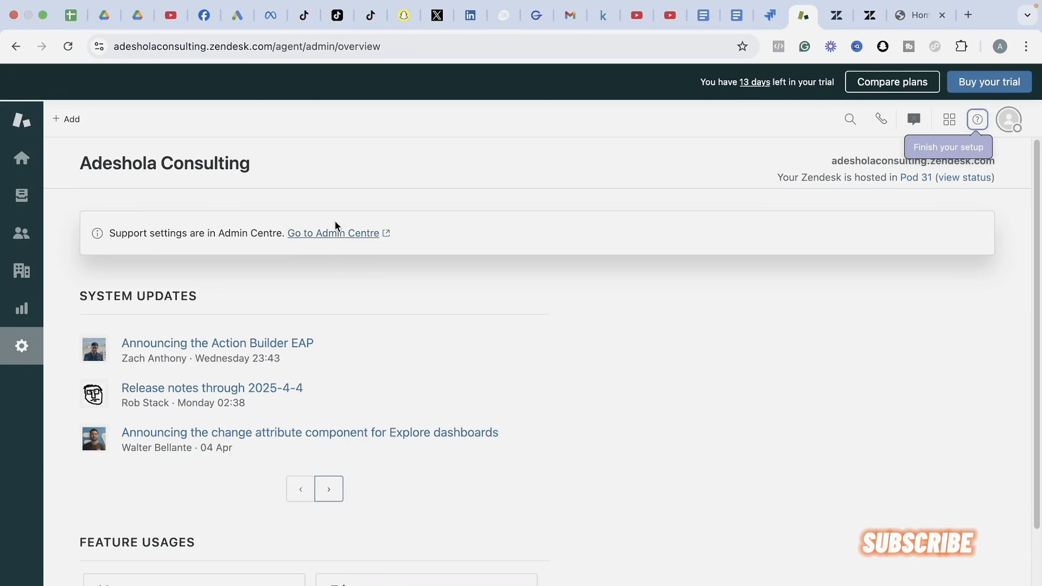
click(834, 22)
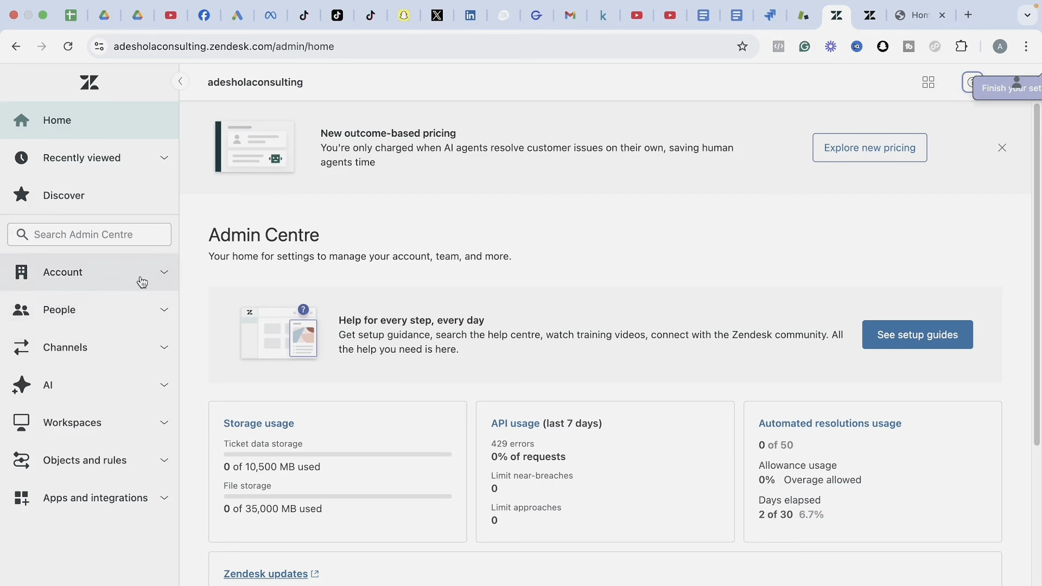
Browse the People, Channels, AI and Workspaces sections in the Admin Centre sidebar.
click(172, 311)
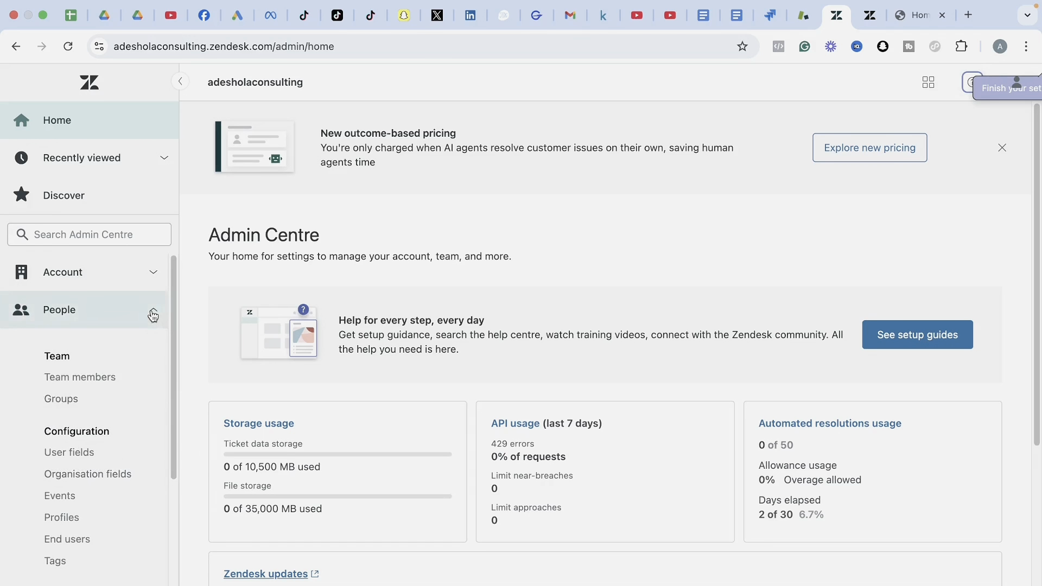
click(153, 311)
click(158, 354)
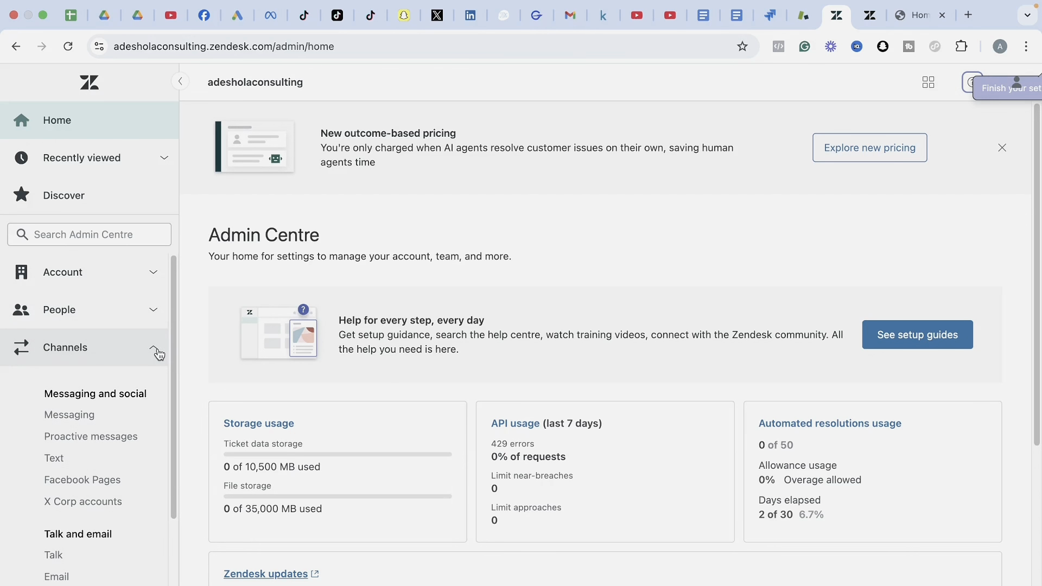
click(158, 353)
click(161, 400)
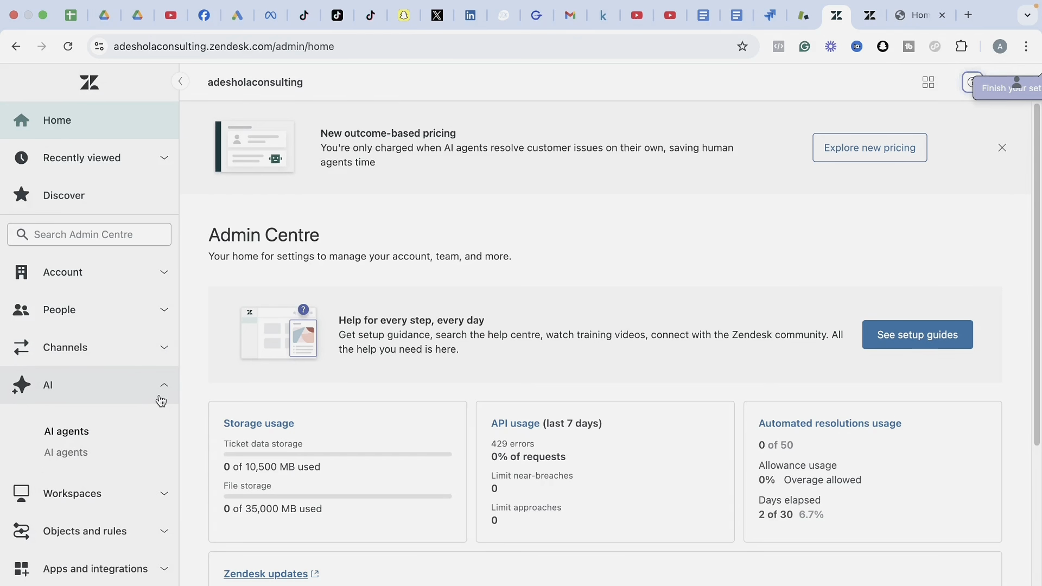
click(161, 402)
click(158, 434)
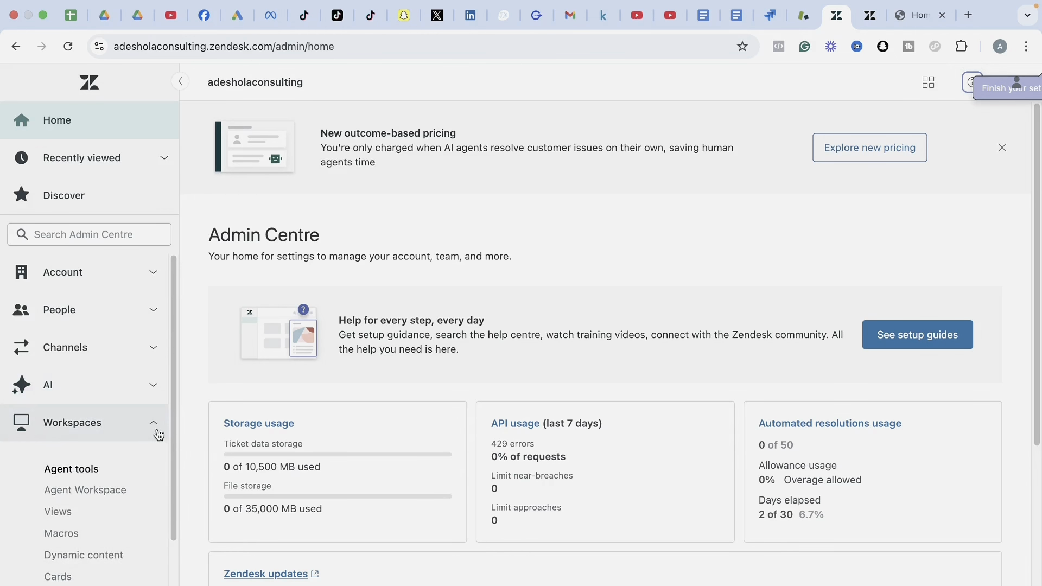
drag(178, 445, 171, 554)
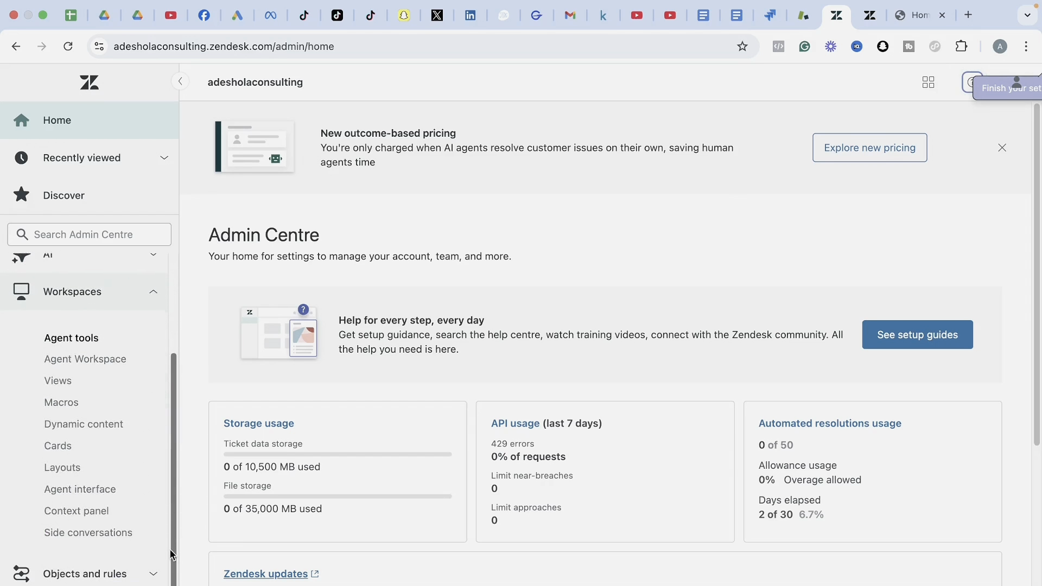
scroll(167, 495, up, 5)
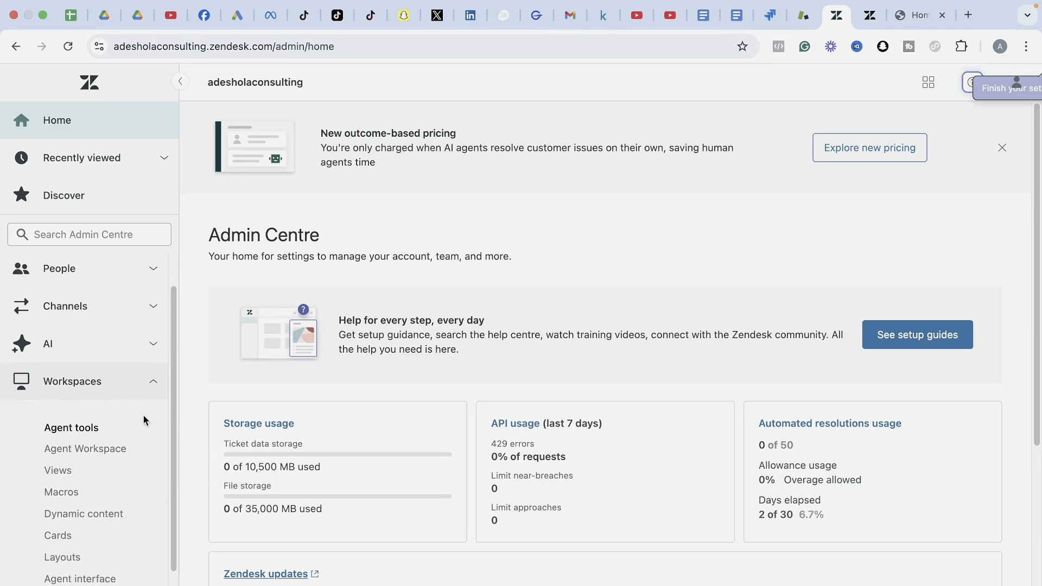
click(152, 386)
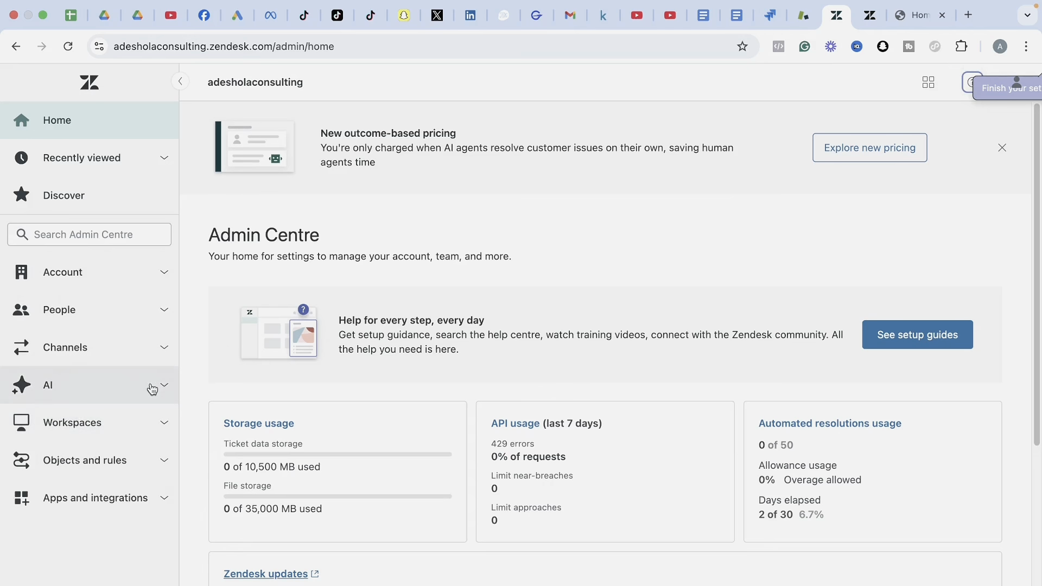
Look through Objects and rules and Apps and integrations, then expand Channels to show Messaging.
click(148, 470)
click(149, 471)
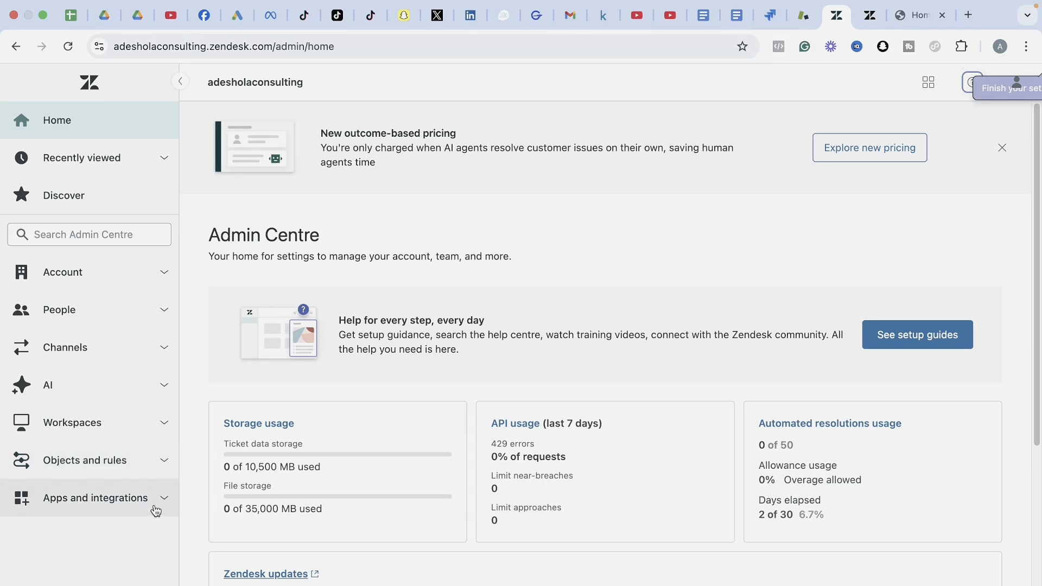
click(155, 506)
click(155, 509)
click(152, 353)
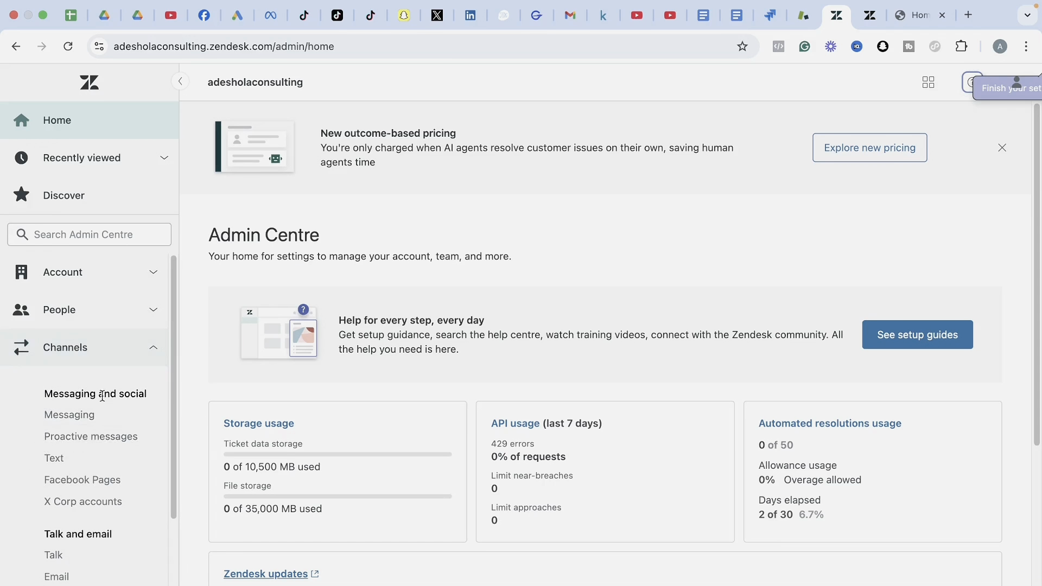
Show the Messaging channels list with the active Web Widget channel, checking the Add channel types.
click(62, 422)
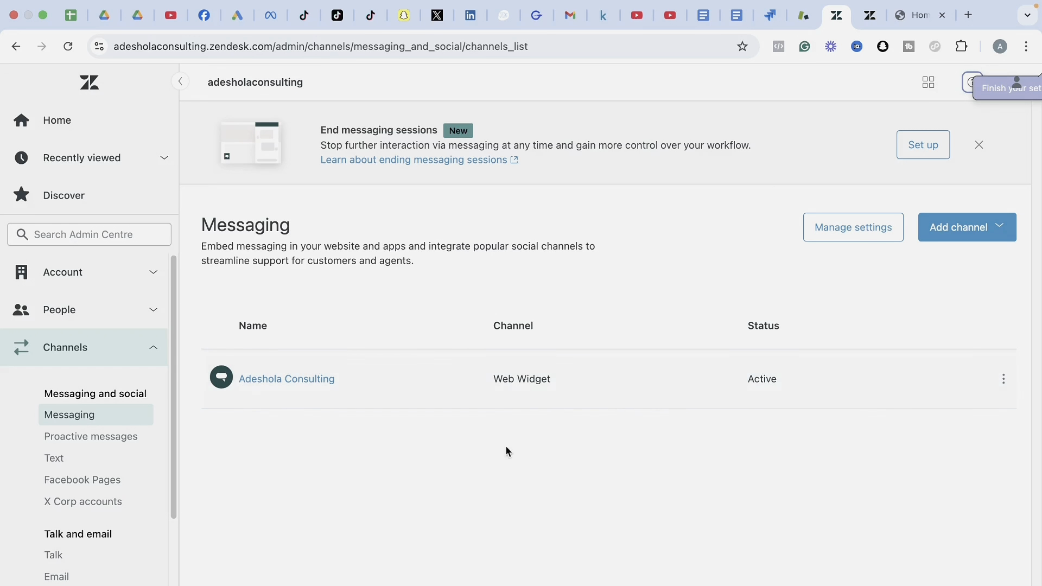
click(980, 236)
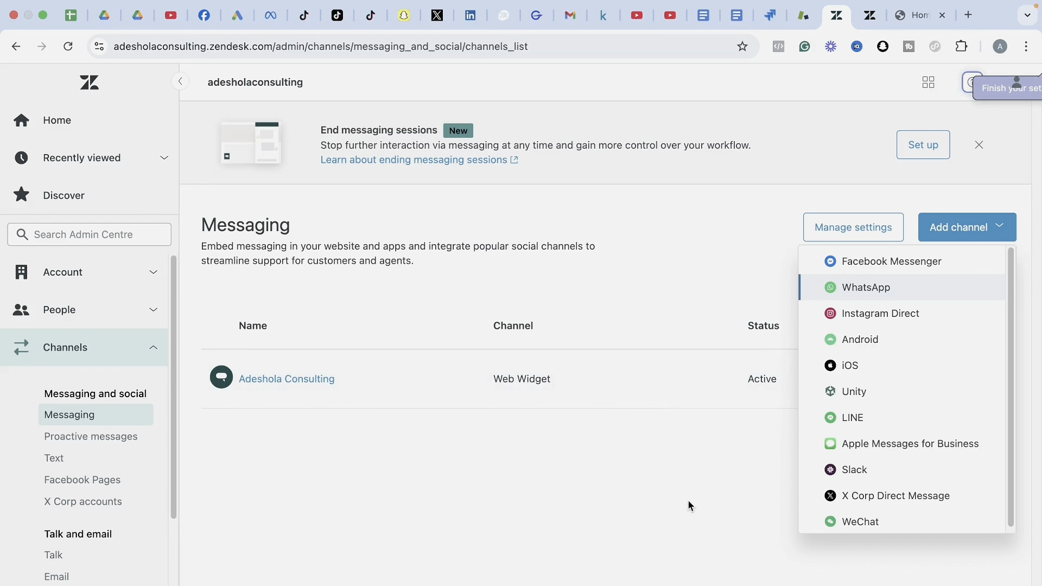
click(673, 511)
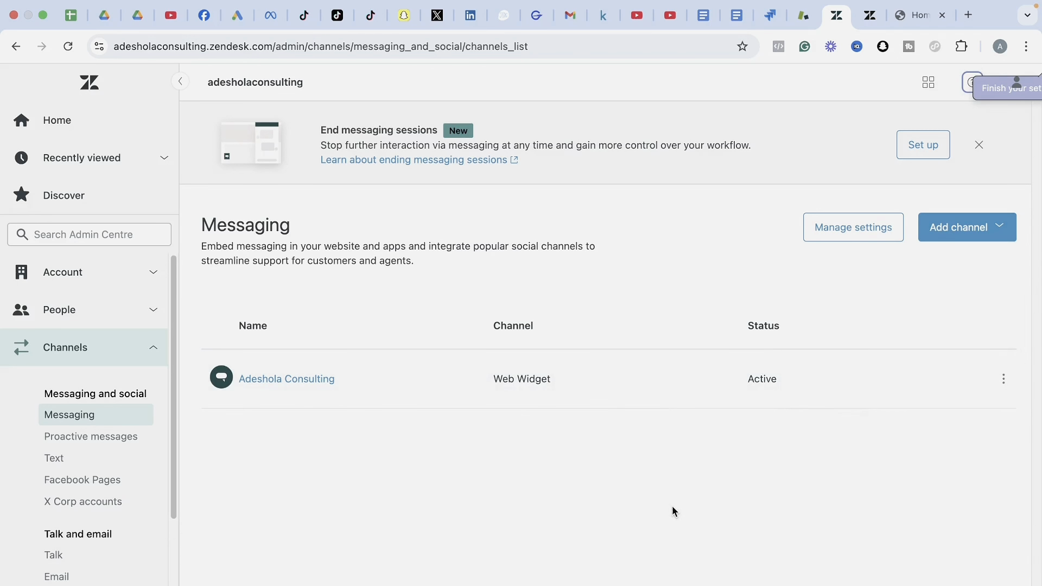
Edit the Adeshola Consulting Web Widget channel and scroll down to its Style section.
click(1004, 380)
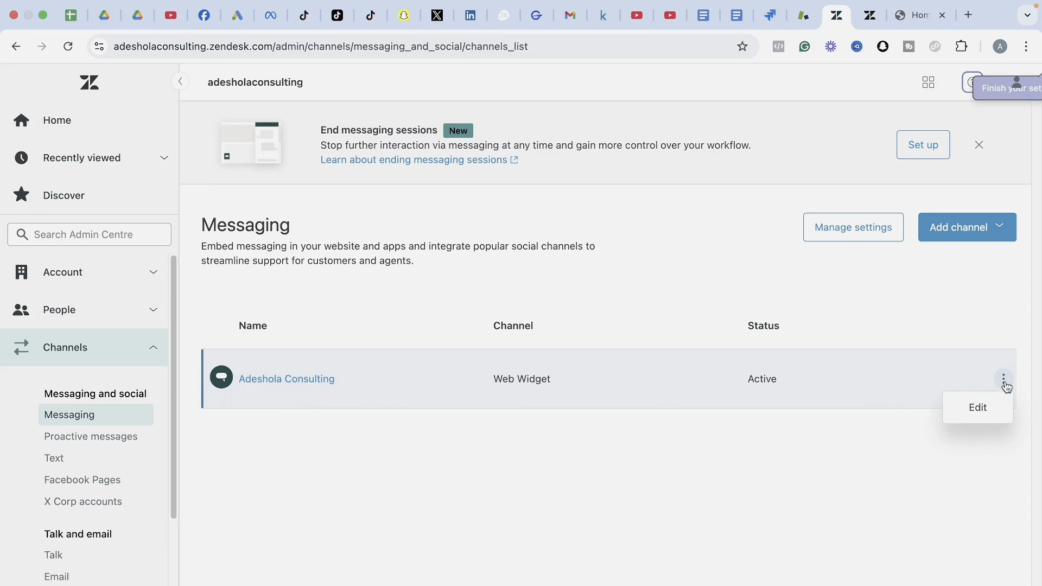
click(979, 408)
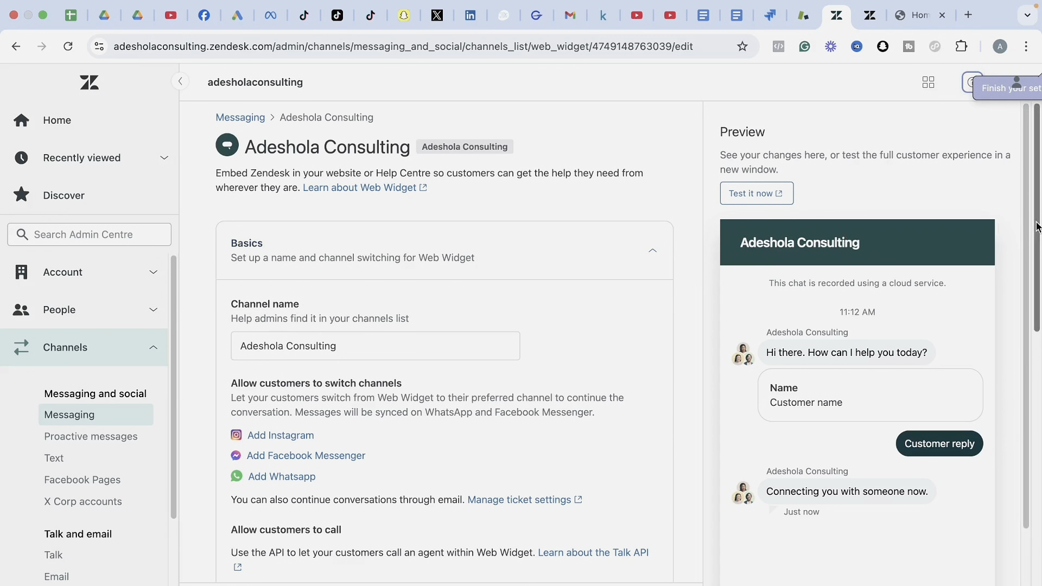
scroll(1036, 227, down, 5)
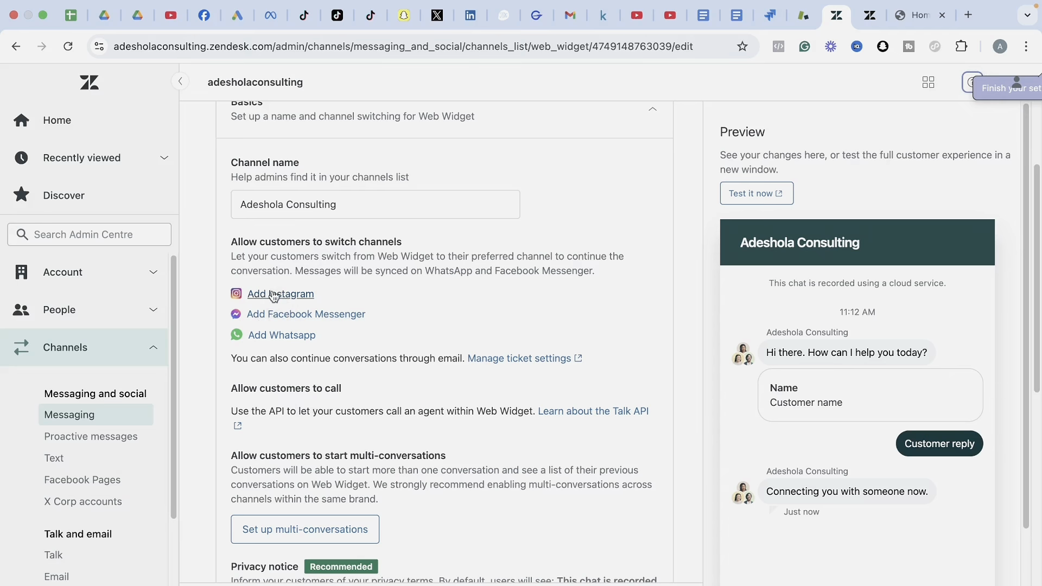
drag(1036, 304, 1031, 418)
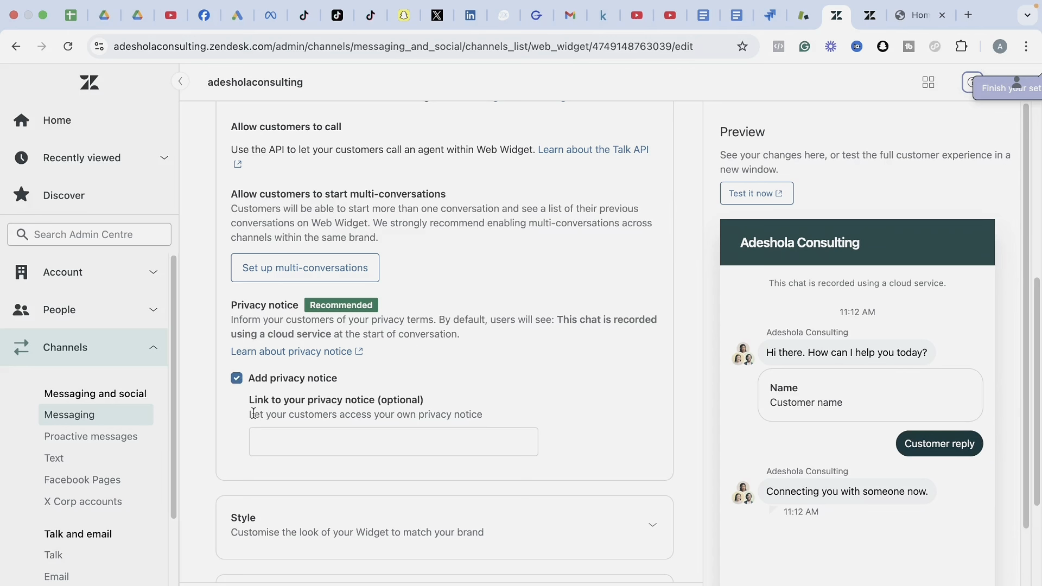
scroll(1038, 419, down, 5)
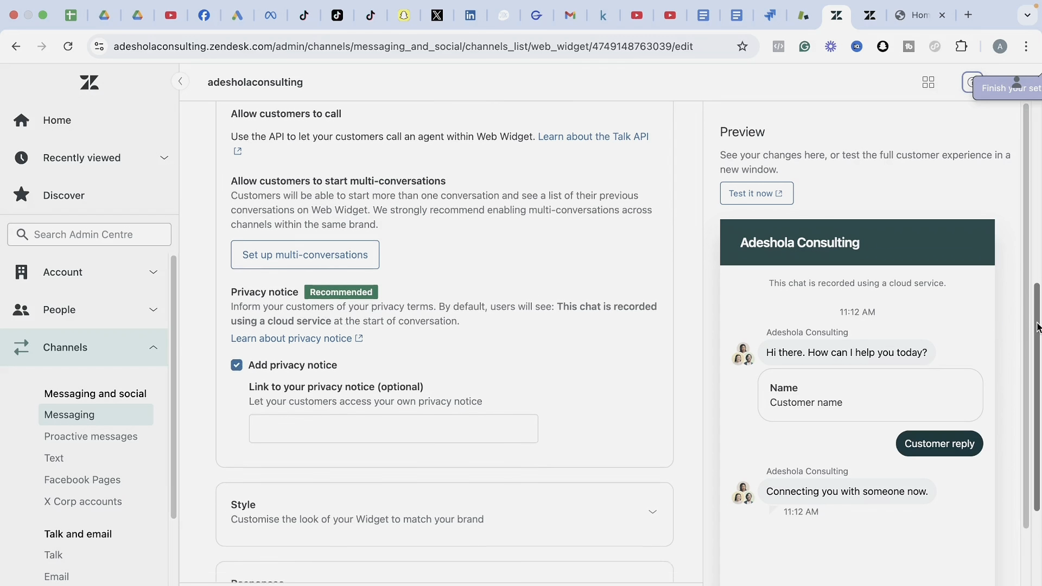
scroll(1038, 419, down, 1)
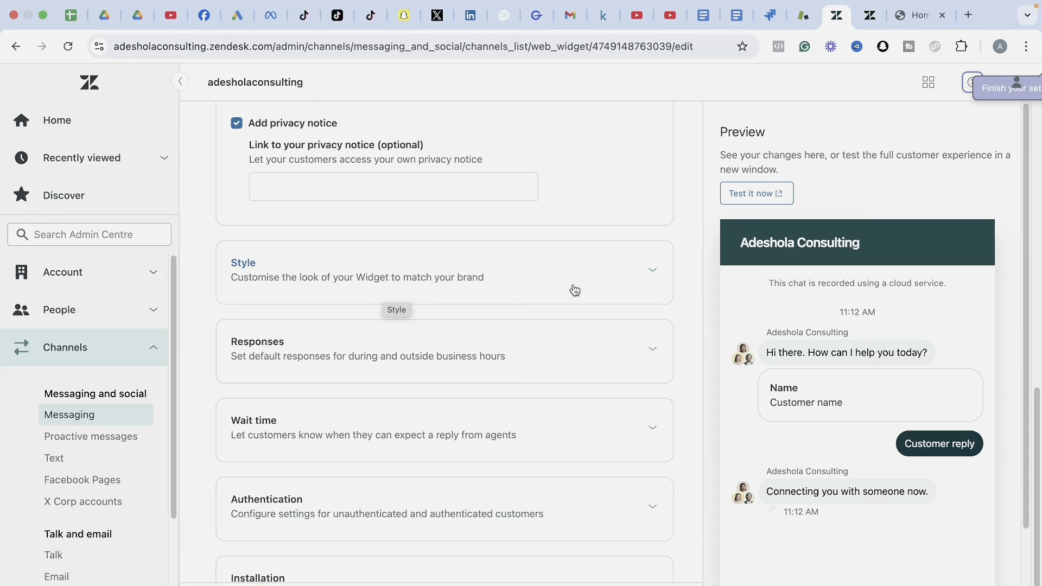
Set the widget Frame position to Bottom left and review the colour and launcher settings.
click(650, 276)
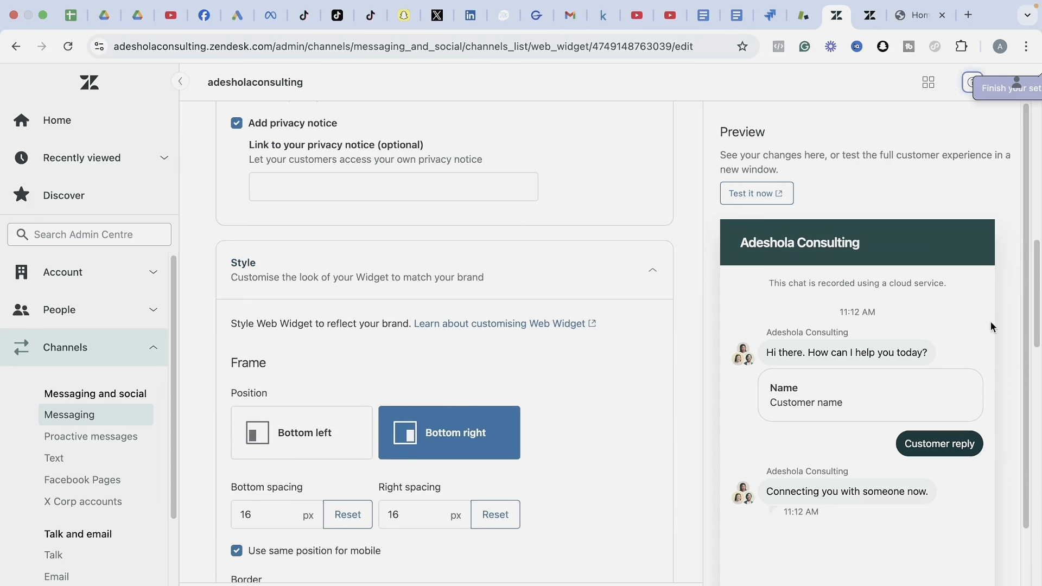
drag(1037, 313, 1034, 360)
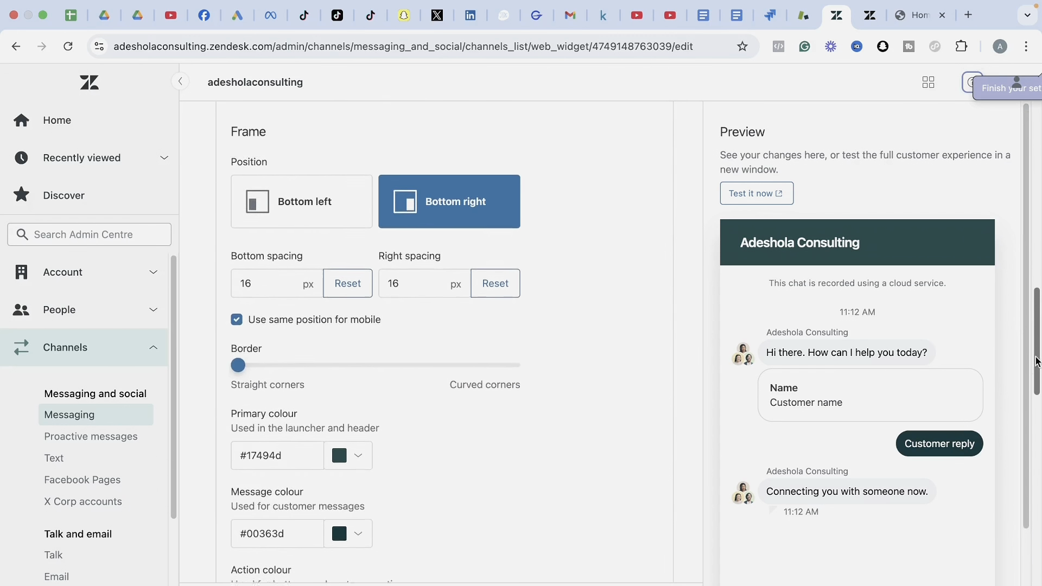
click(289, 209)
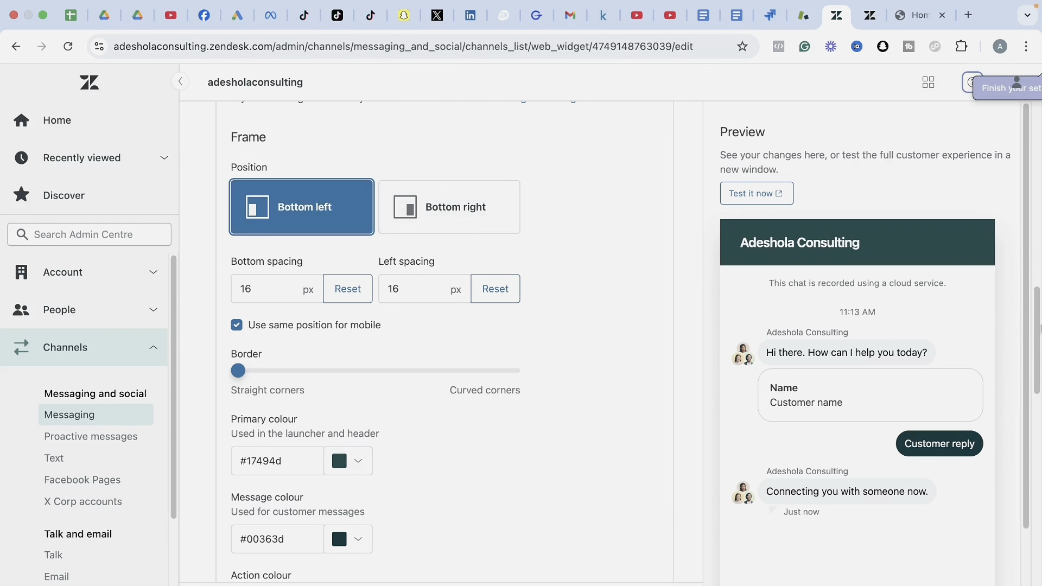
drag(1038, 331, 1038, 343)
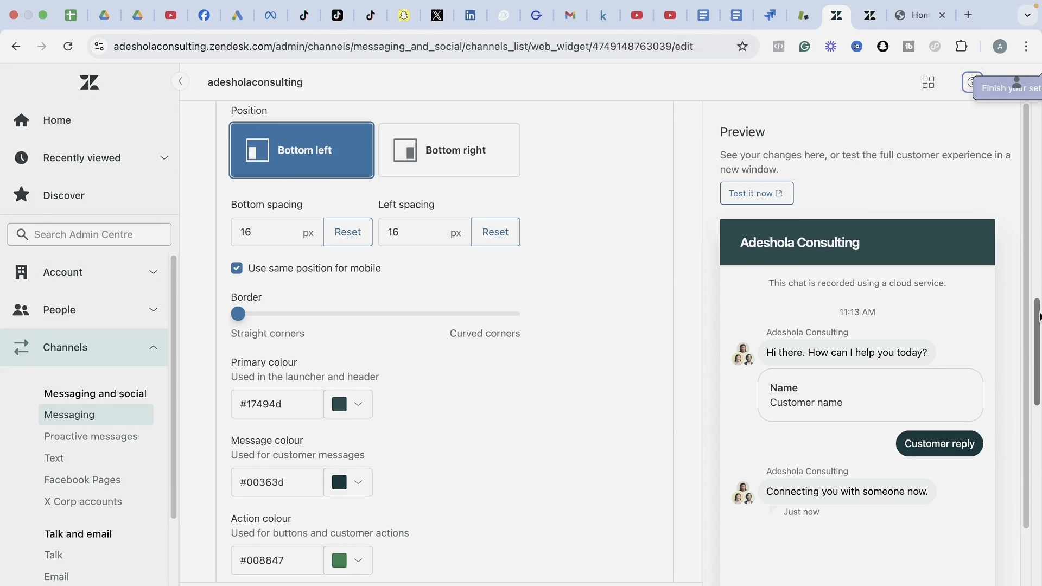
drag(1038, 314, 1038, 353)
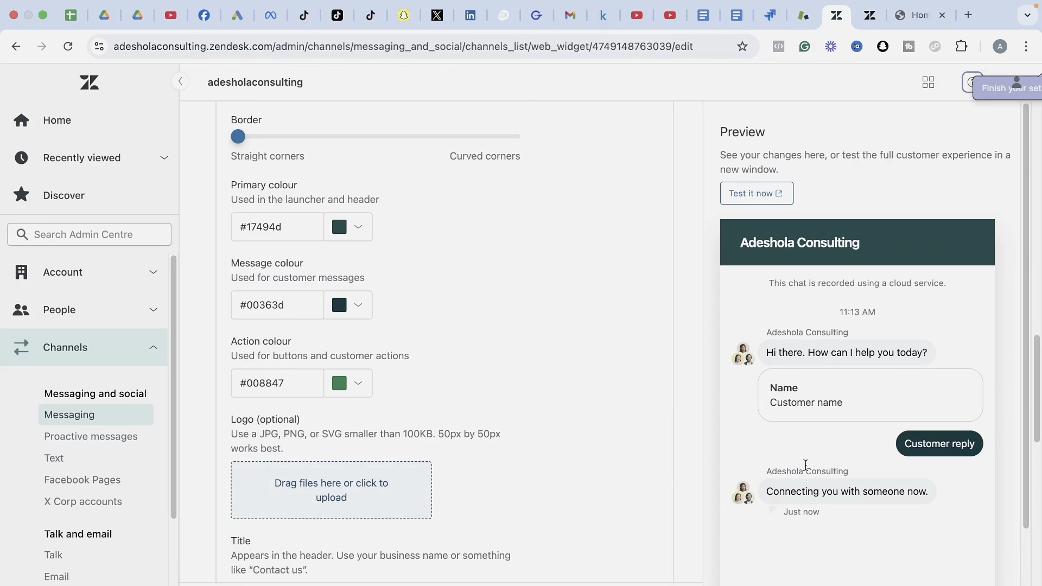
drag(1037, 379, 1038, 453)
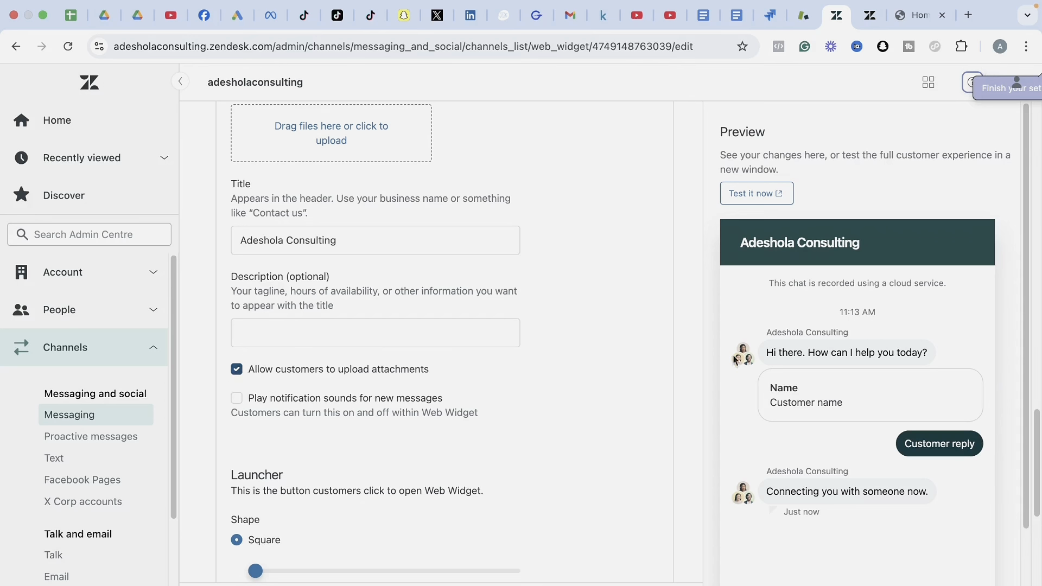
drag(1037, 420, 1036, 502)
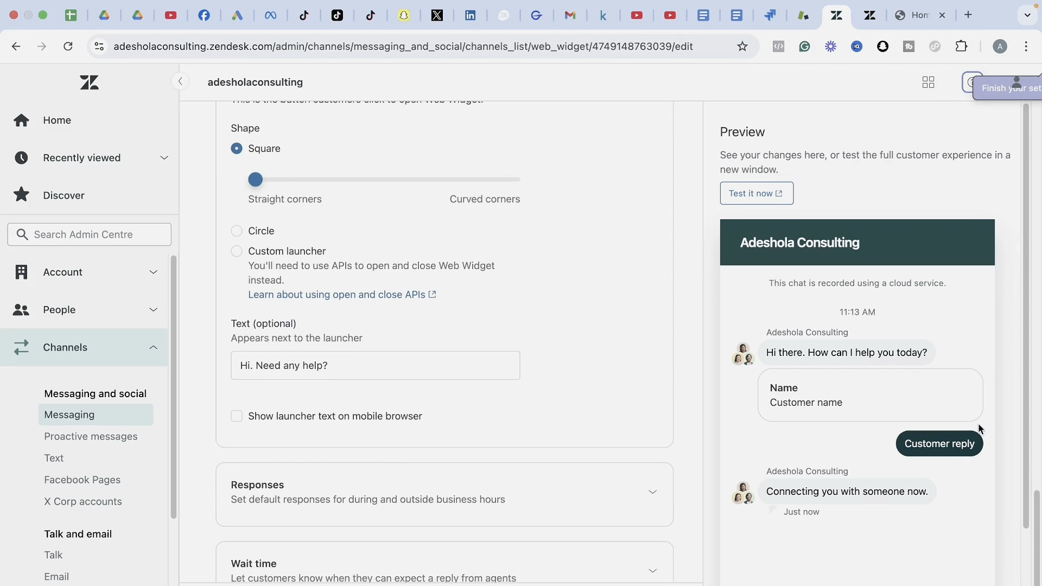
drag(1037, 507, 1034, 343)
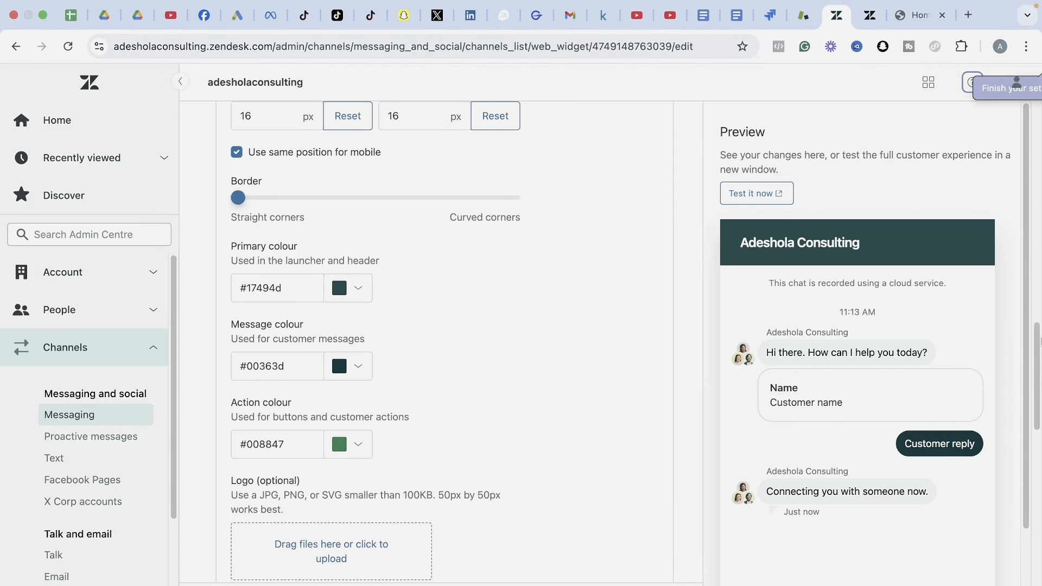
drag(1038, 341, 1038, 261)
click(651, 262)
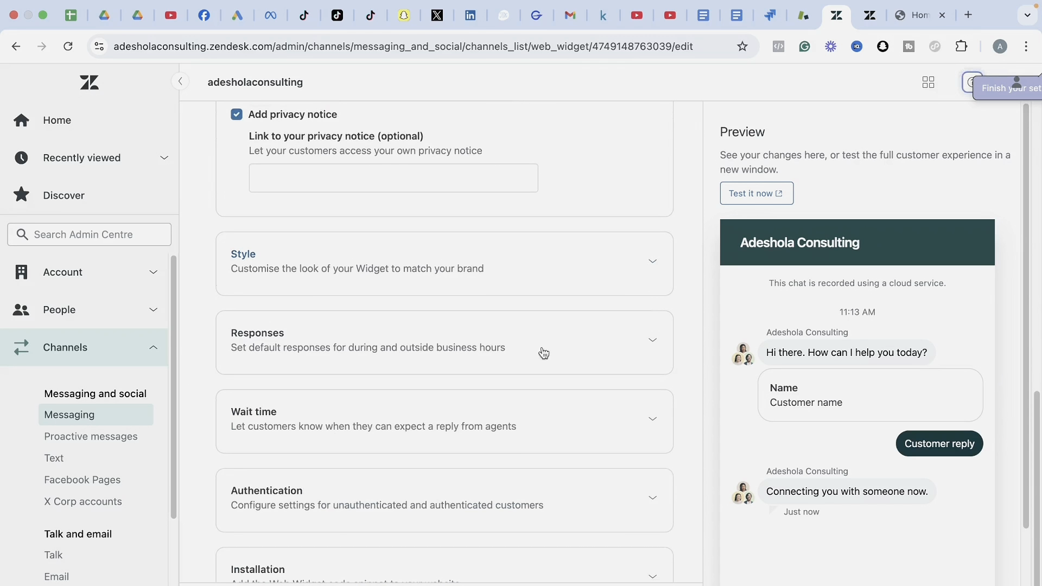
click(634, 356)
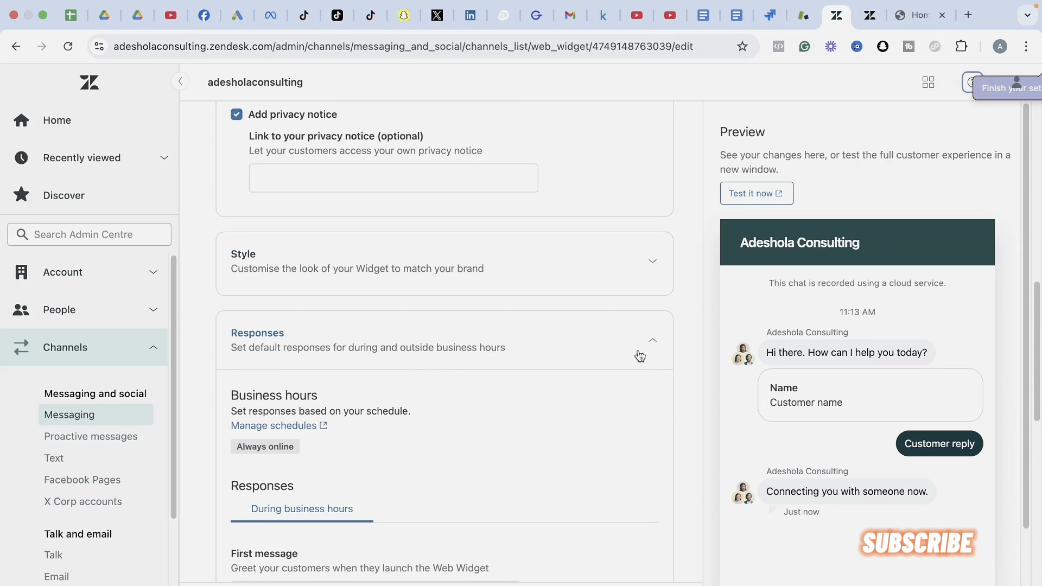
drag(1037, 319, 1037, 363)
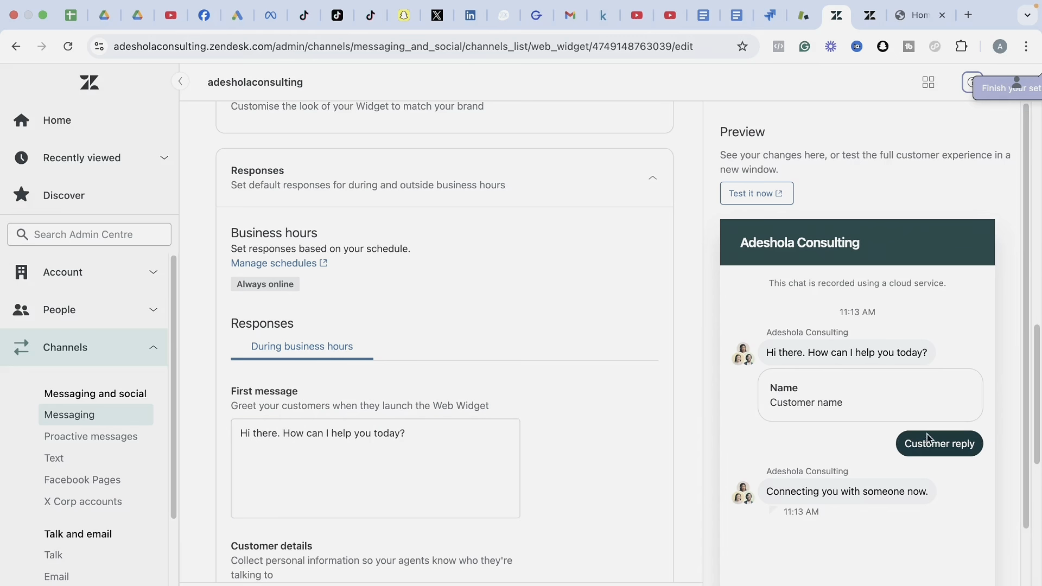
scroll(1032, 442, down, 3)
scroll(1030, 451, down, 1)
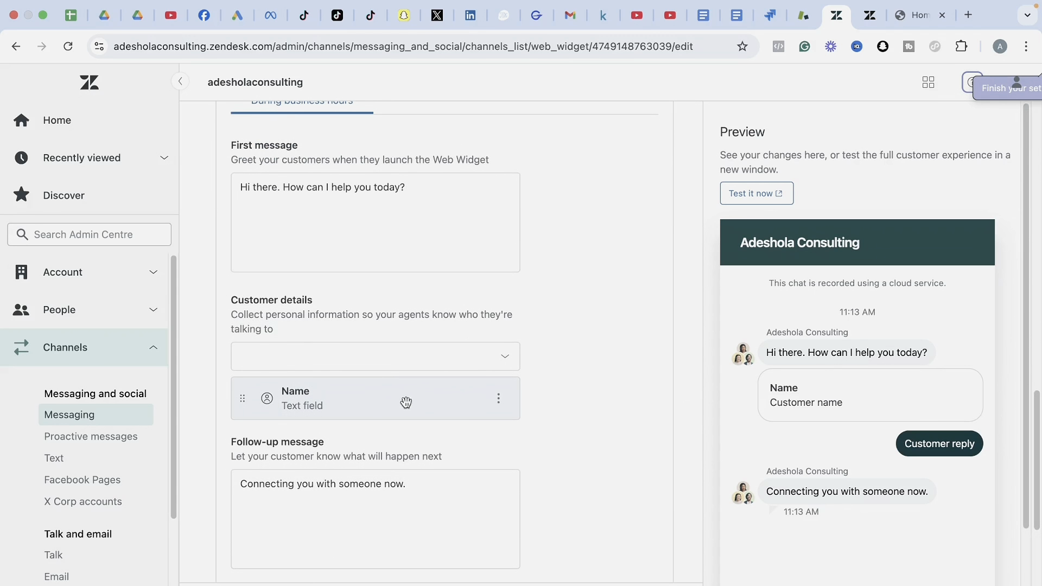
click(498, 398)
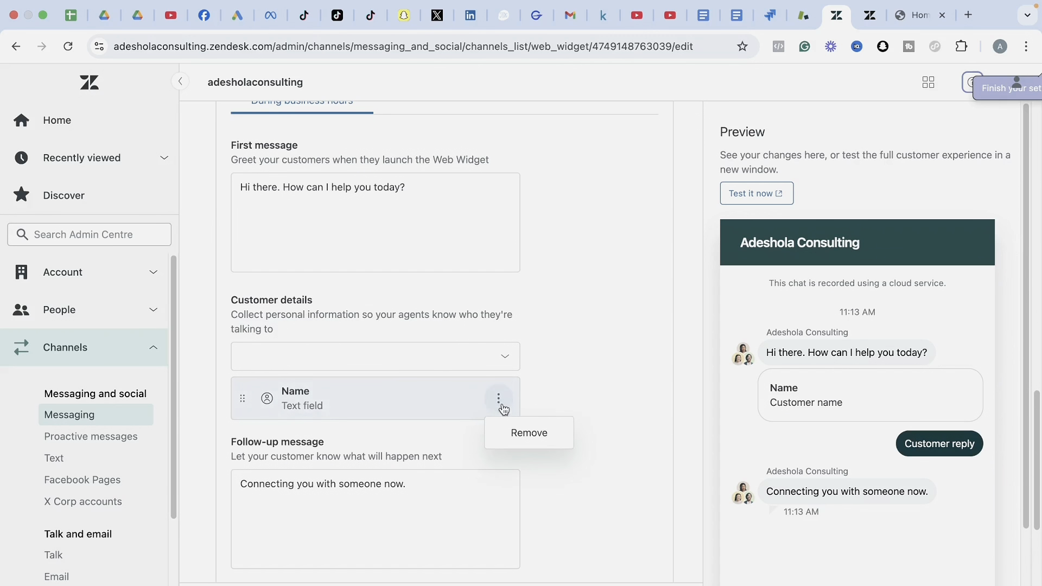
click(568, 361)
click(504, 358)
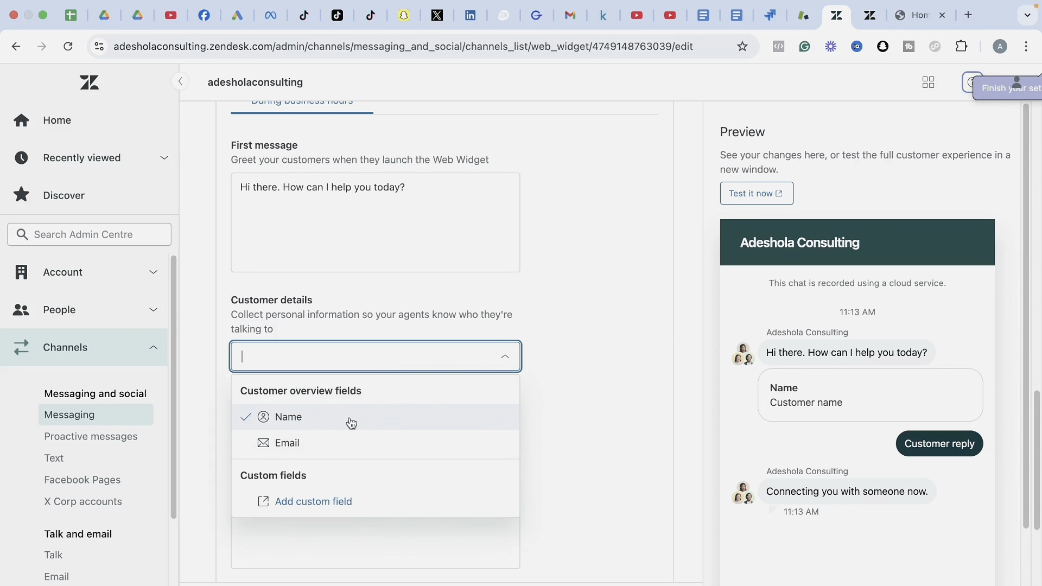
click(577, 394)
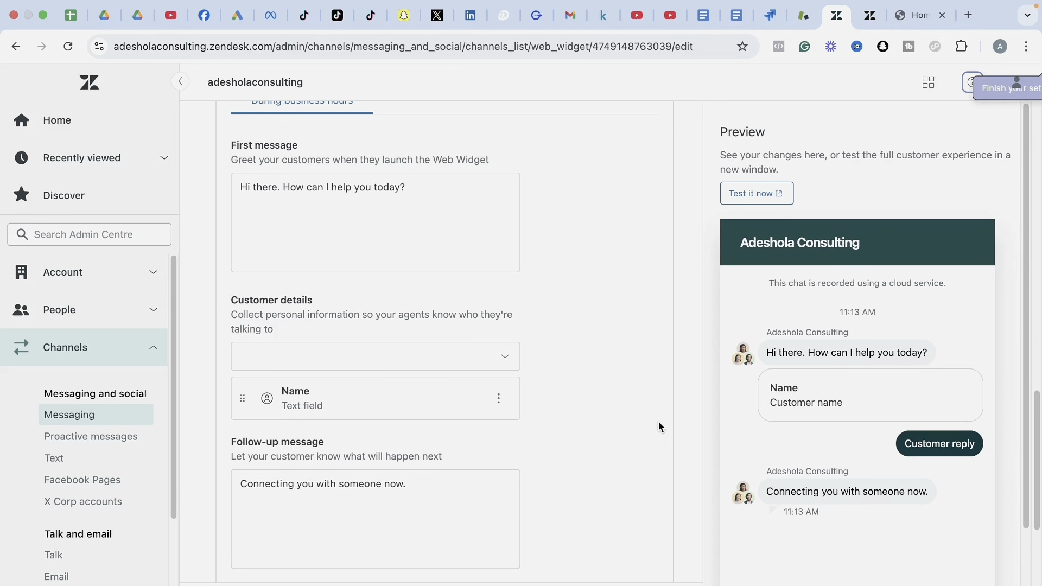
scroll(1037, 457, down, 2)
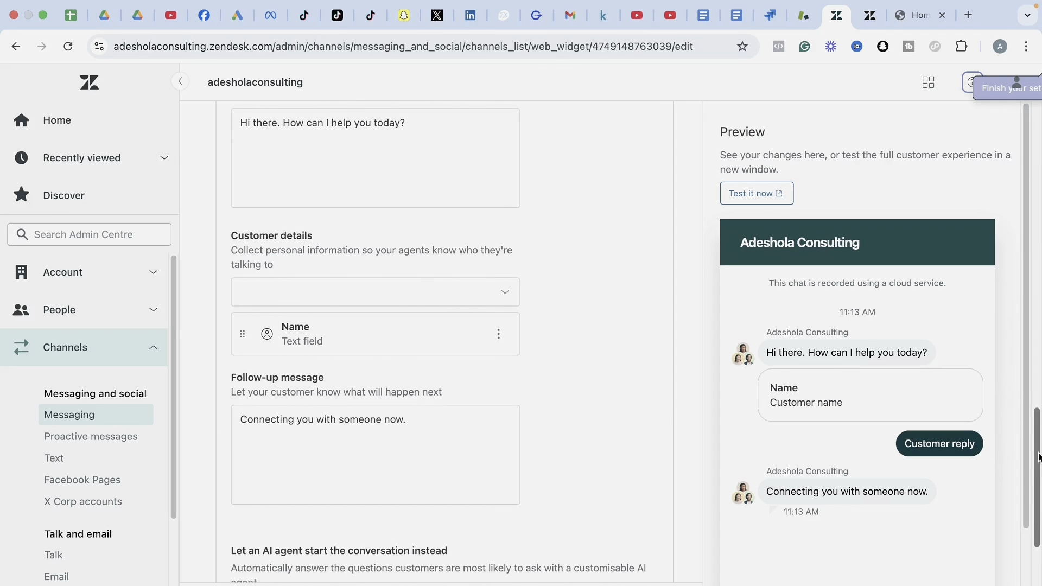
drag(1038, 457, 1039, 488)
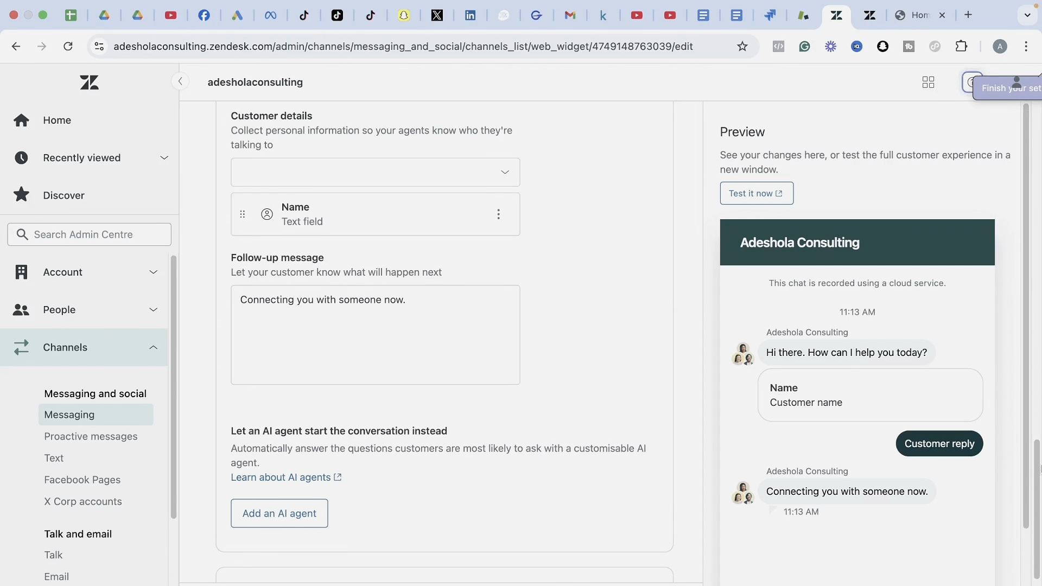
scroll(1038, 491, down, 2)
drag(1037, 491, 1026, 342)
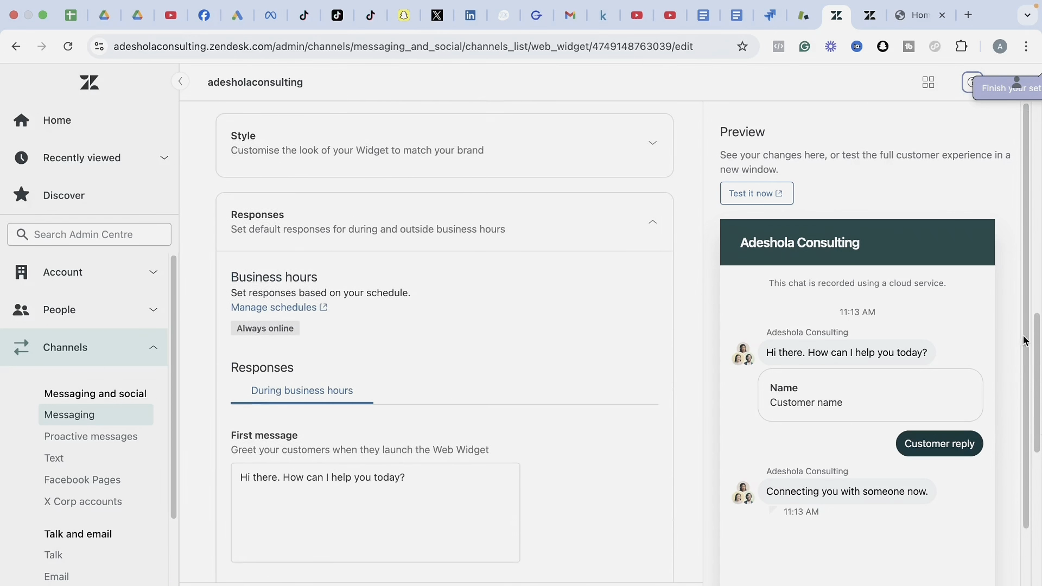
Collapse Responses and review then collapse the Wait time and Authentication sections.
click(652, 232)
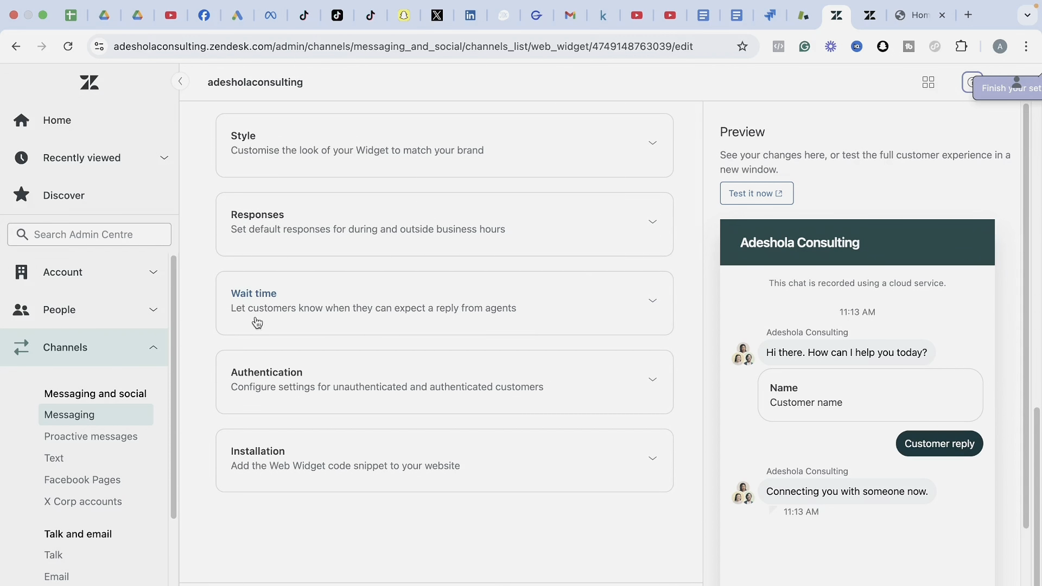
click(659, 306)
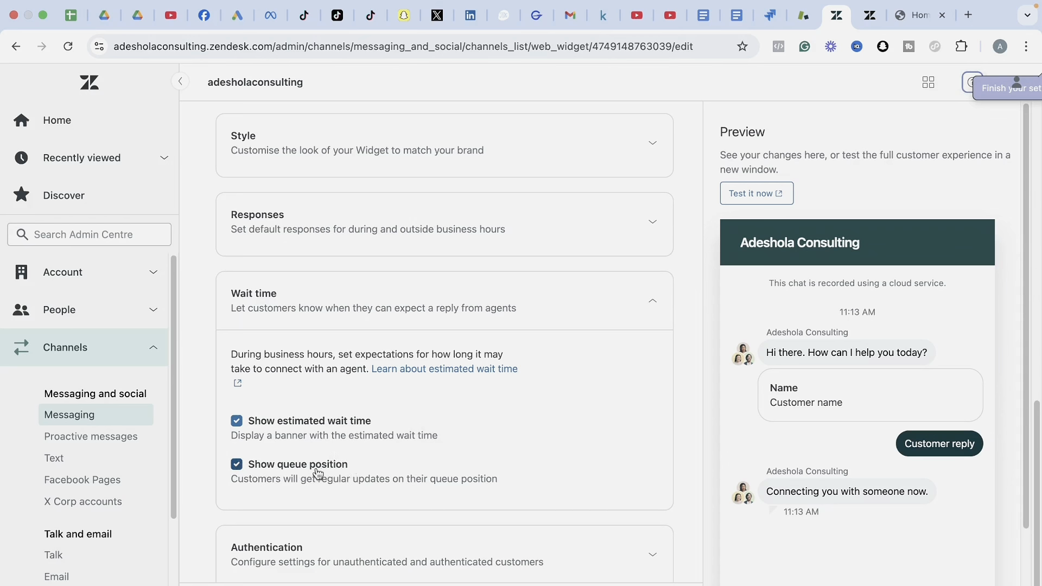
click(649, 308)
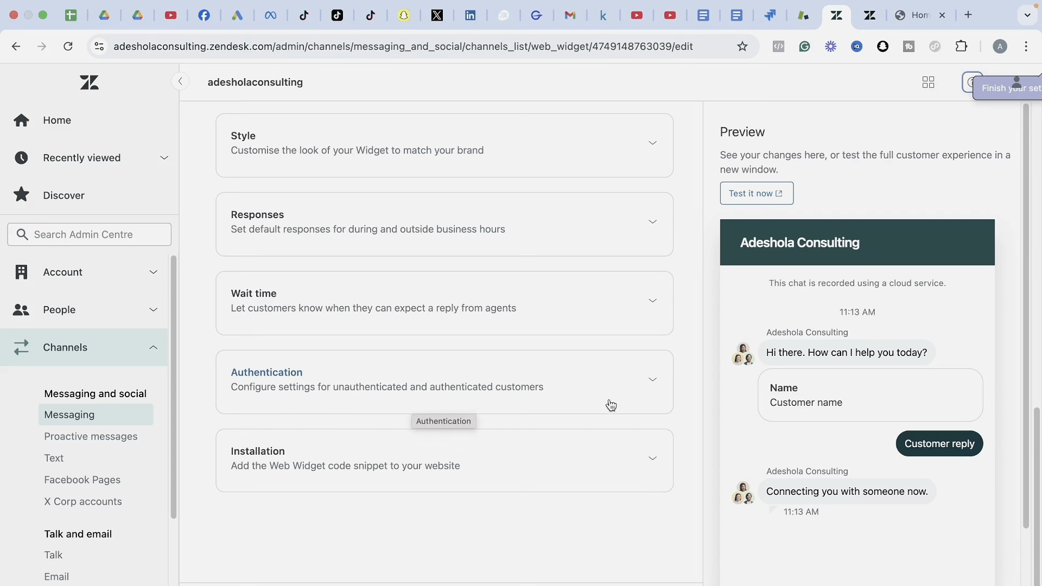
click(650, 395)
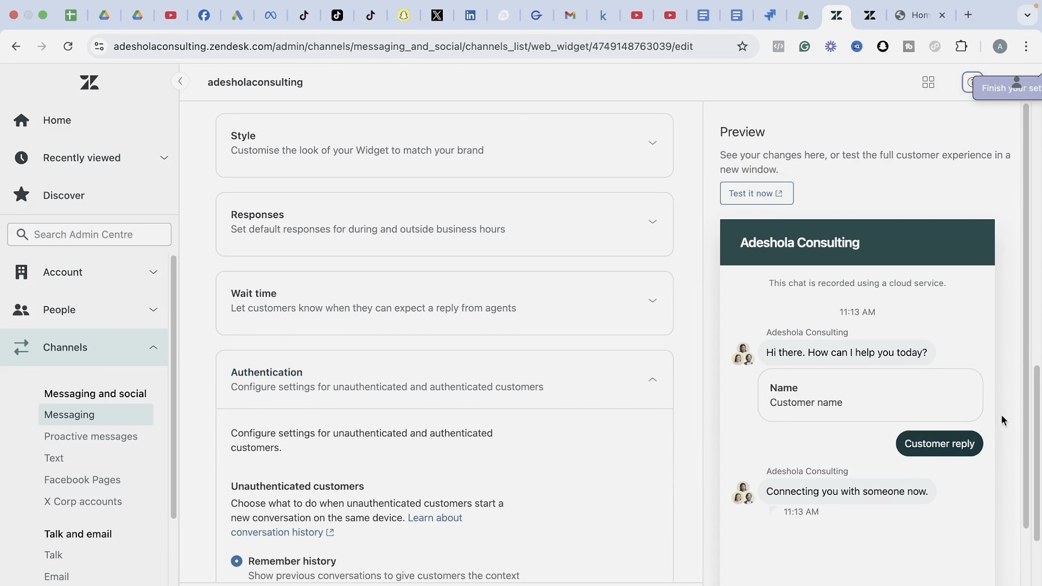
drag(1037, 411, 1036, 470)
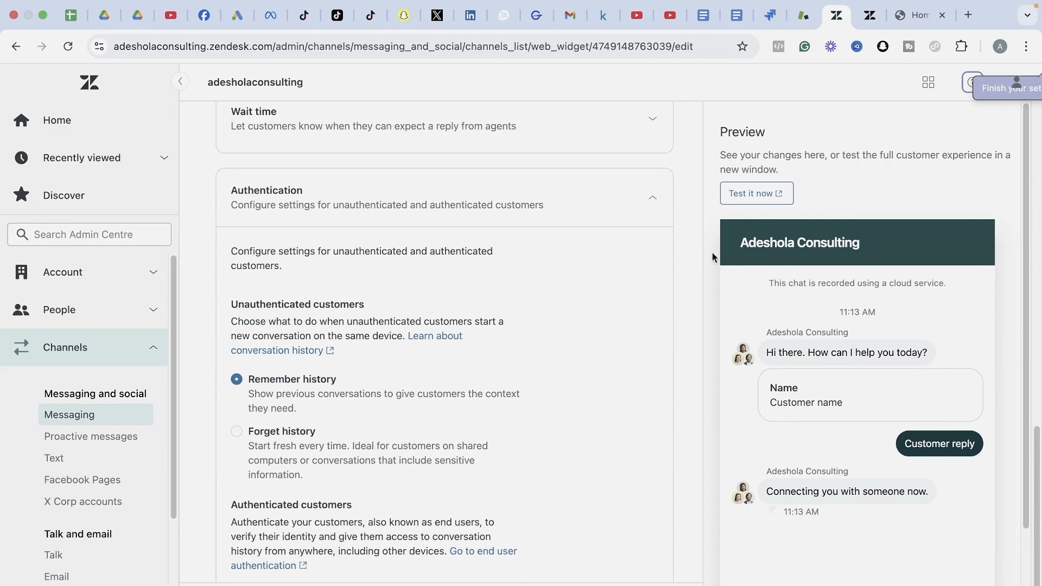
click(638, 209)
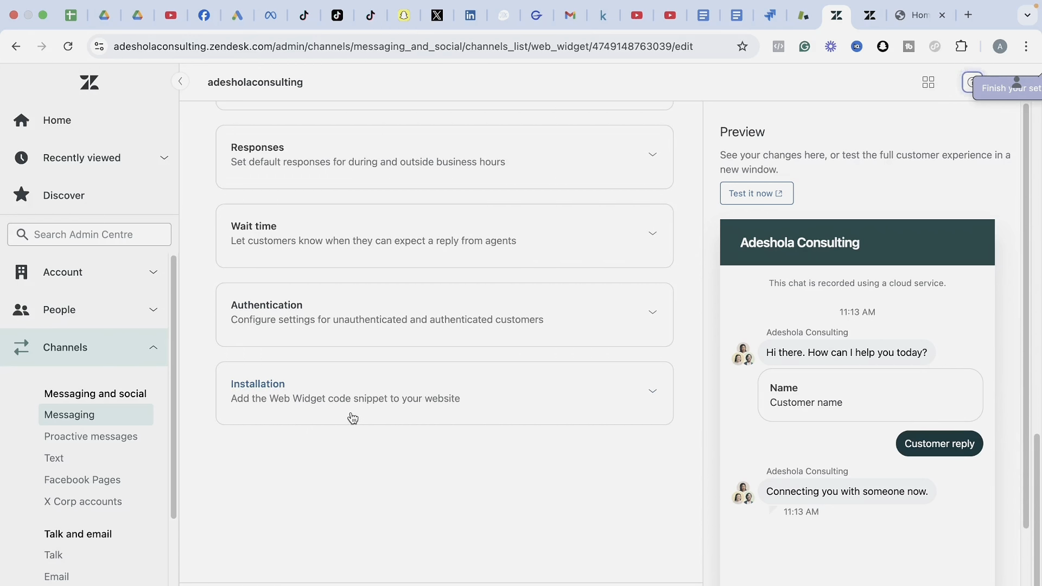
Expand Installation to show the widget code snippet for the closing body tag, scrolling to Allowlist.
click(632, 399)
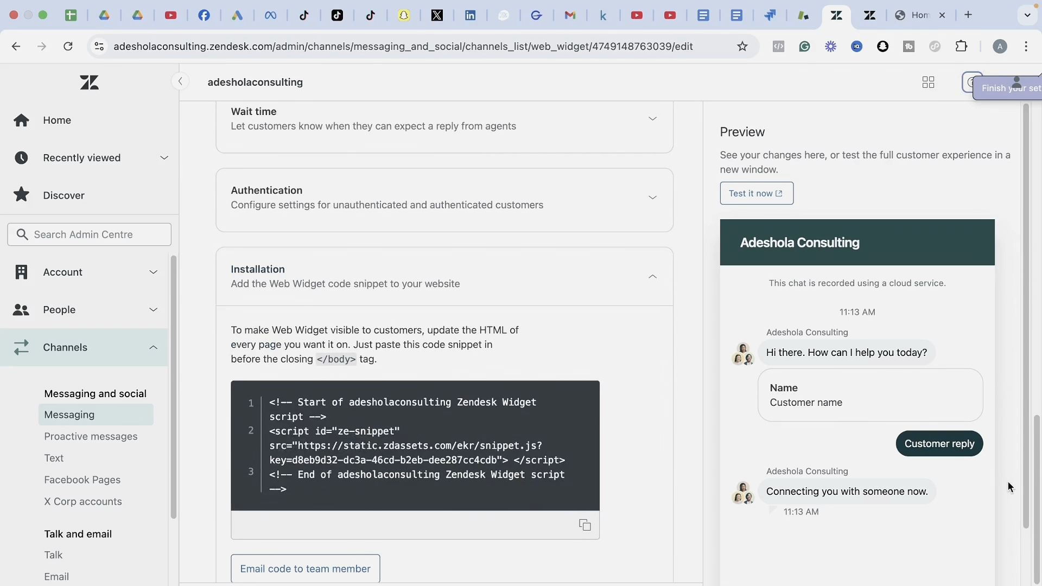
mouse_move(1037, 454)
mouse_down()
mouse_move(1035, 544)
mouse_move(1037, 467)
mouse_up()
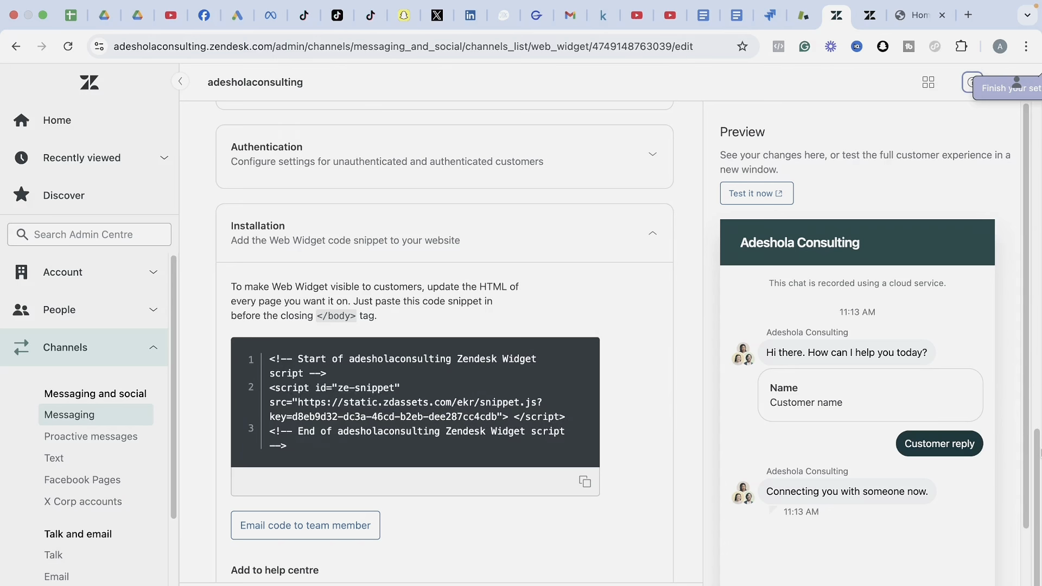
scroll(1038, 472, down, 2)
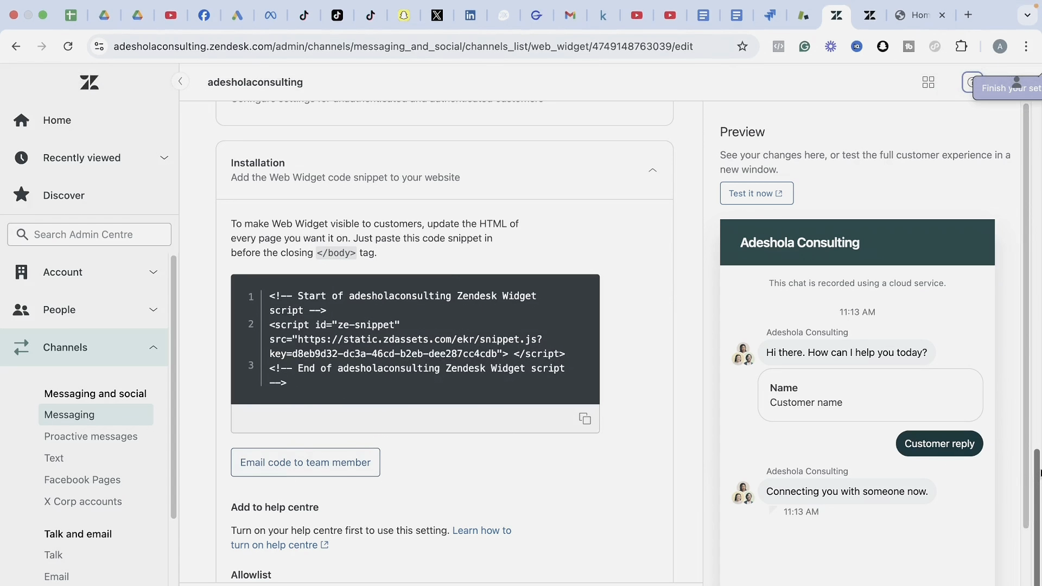
drag(232, 223, 369, 258)
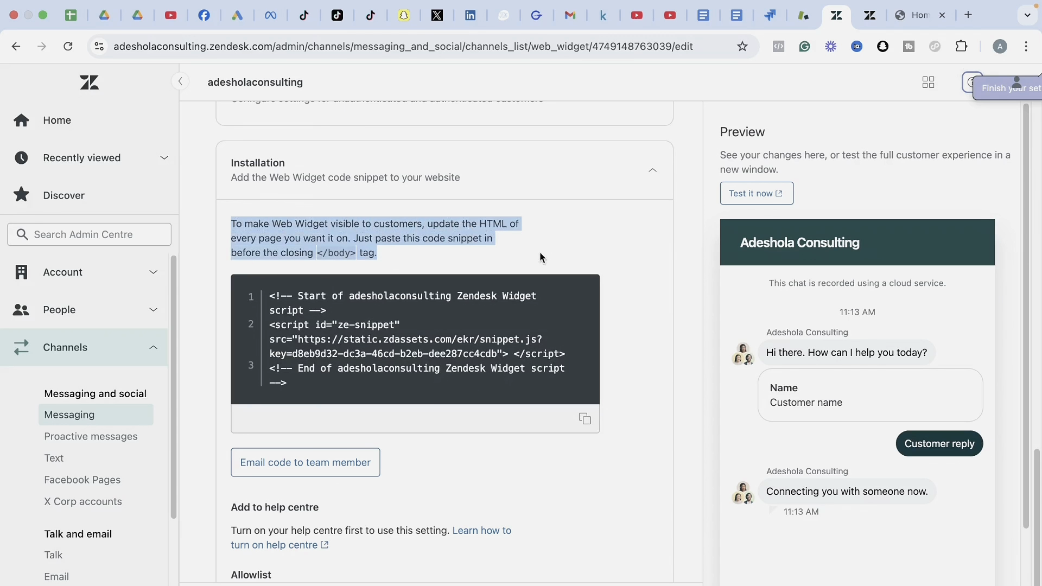
click(572, 253)
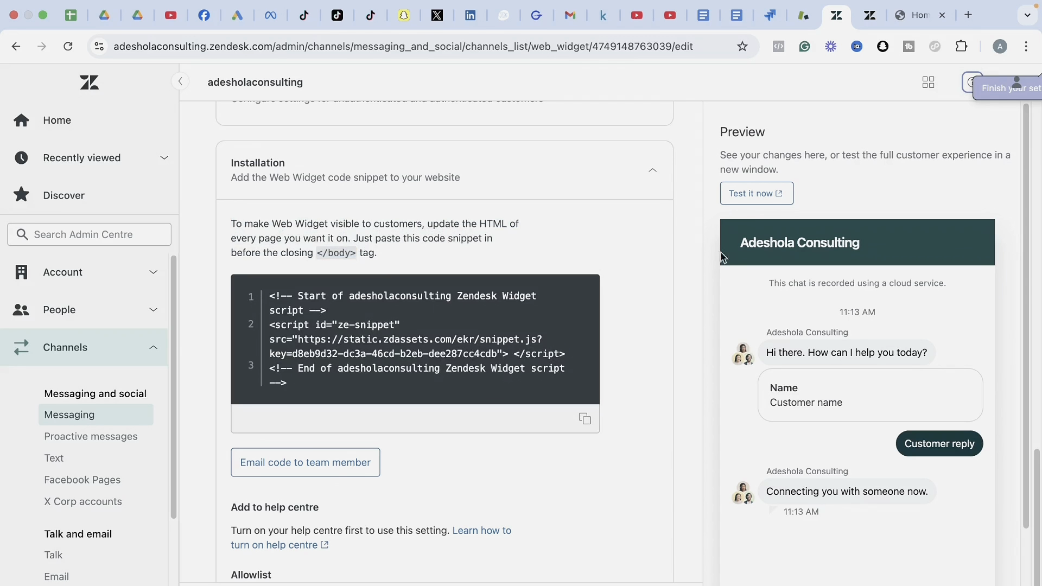
scroll(1037, 504, down, 2)
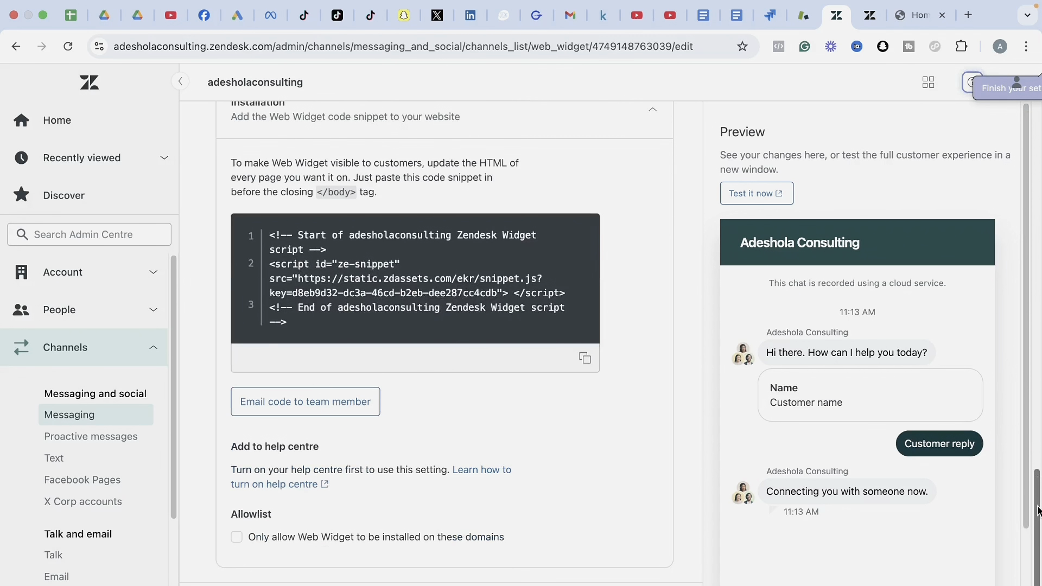
scroll(1037, 504, up, 2)
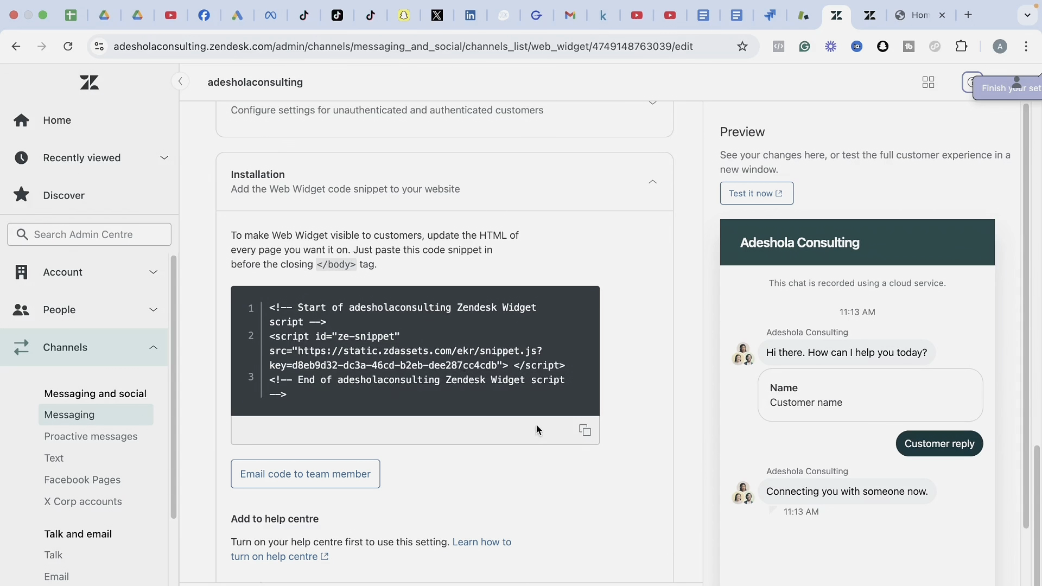
In the store tab, go to the site's /wp-admin Dashboard by extending the address.
click(907, 15)
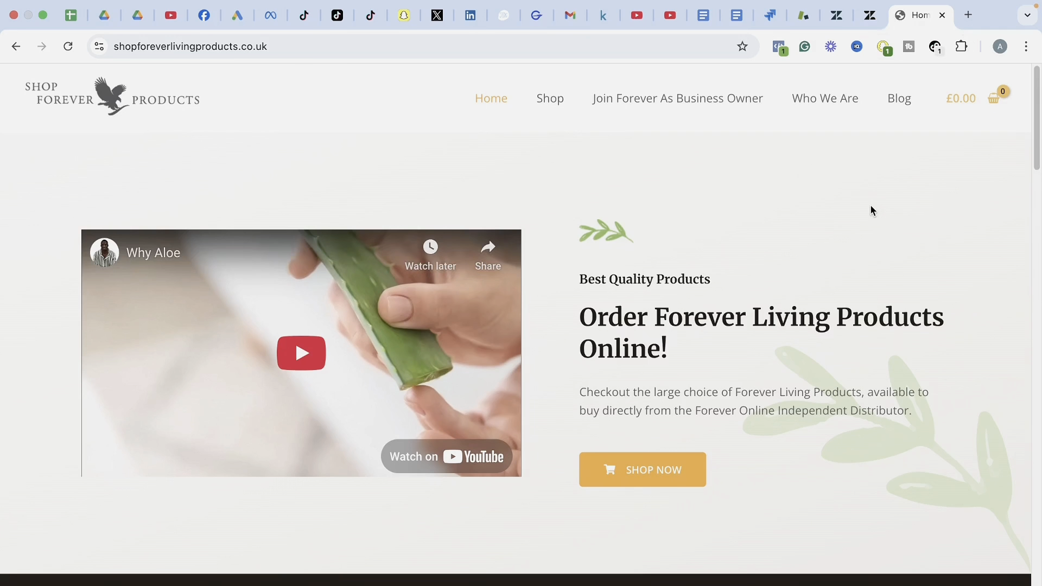
click(404, 51)
click(404, 51)
text(/wp)
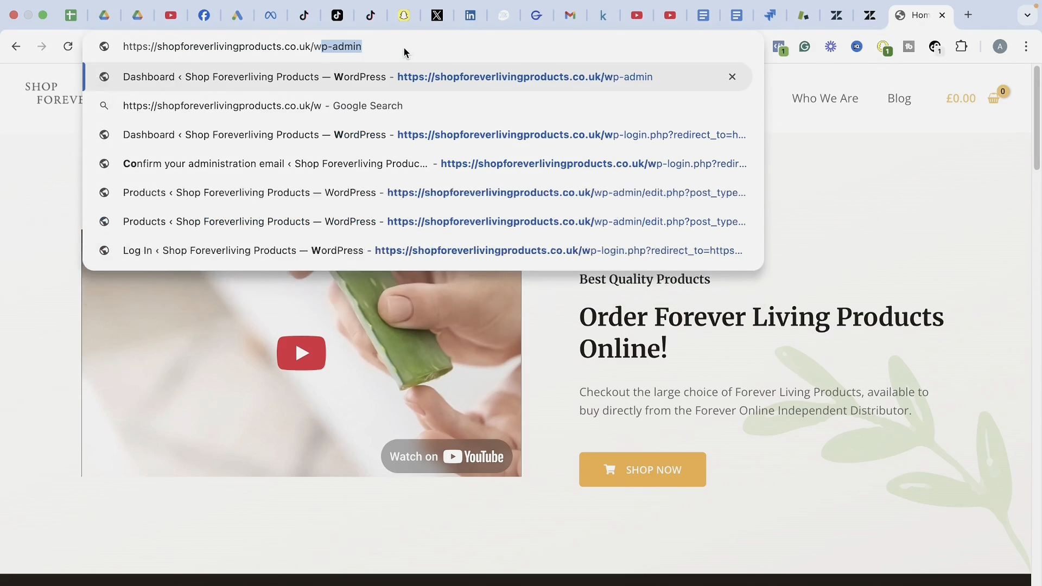
click(671, 79)
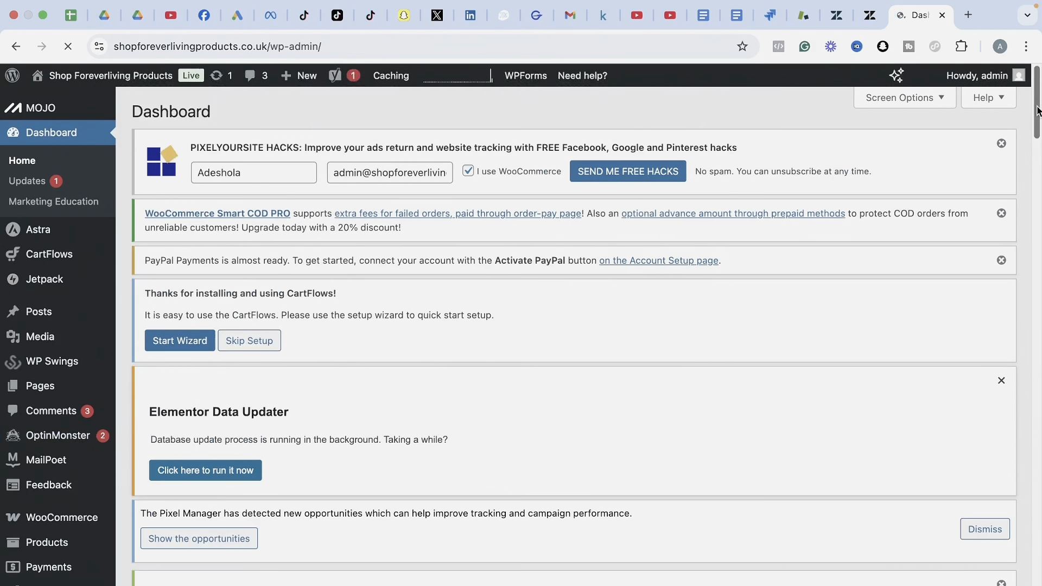
drag(1036, 135, 1036, 213)
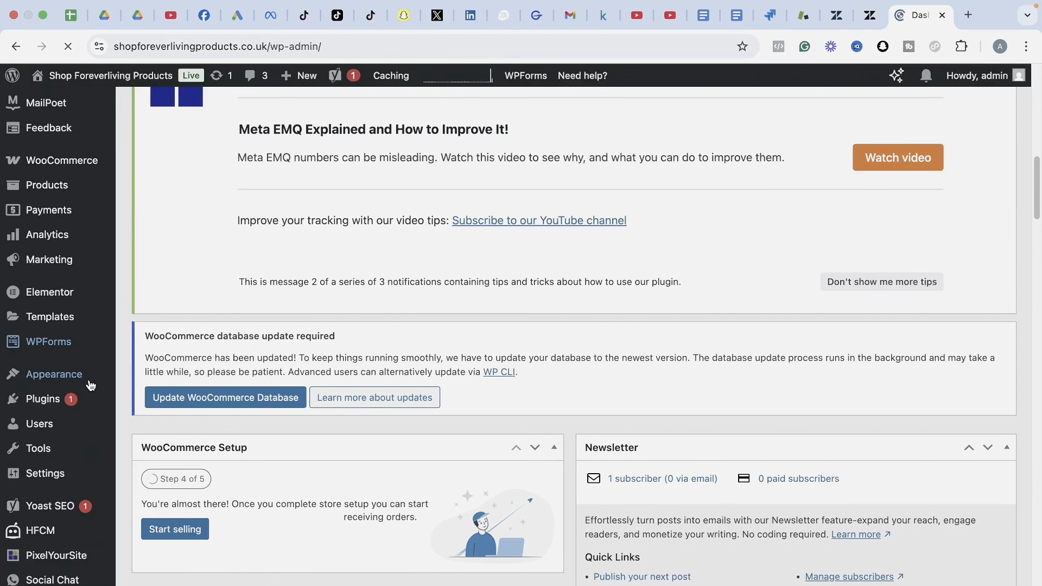
Search the Add Plugins page for 'HFCM' to locate Header Footer Code Manager.
mouse_move(60, 400)
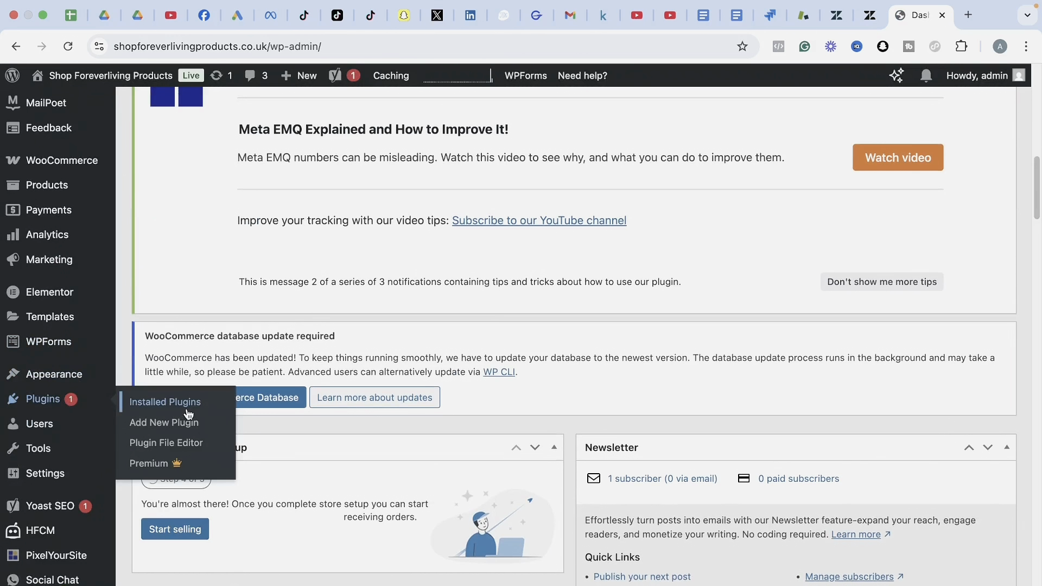
click(166, 428)
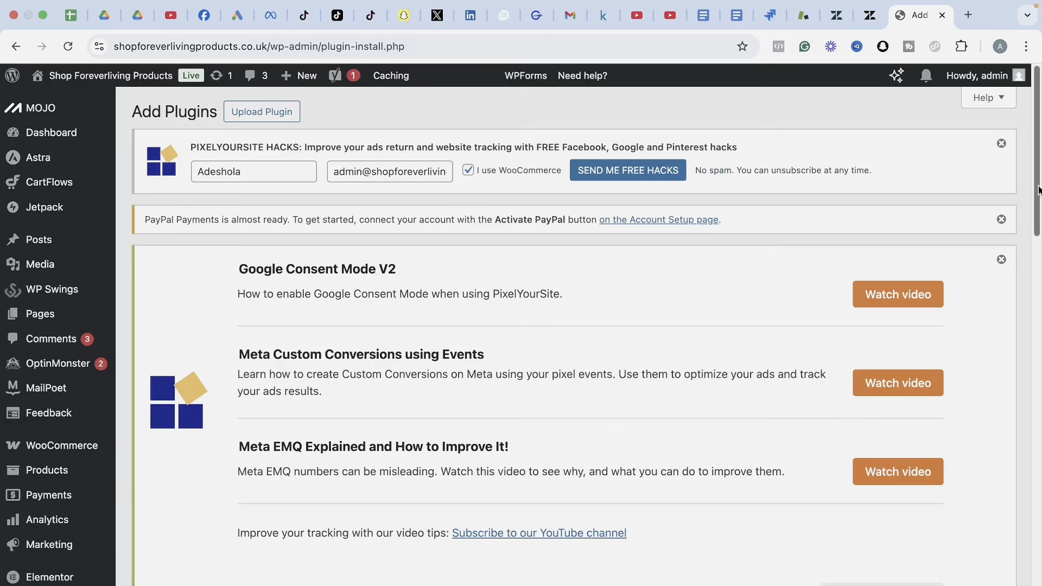
drag(1037, 189, 1036, 302)
click(319, 295)
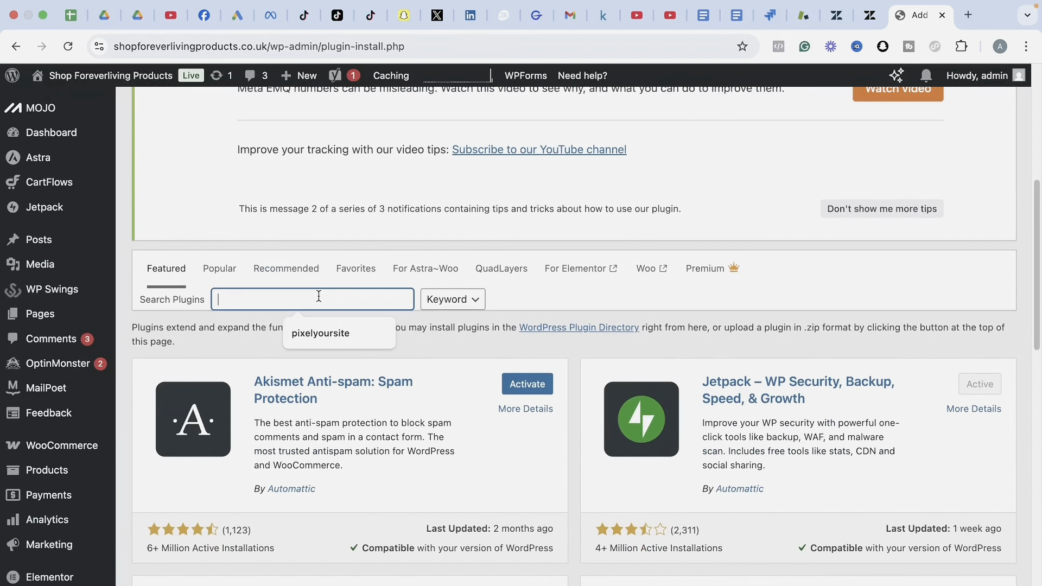
text(HFCM)
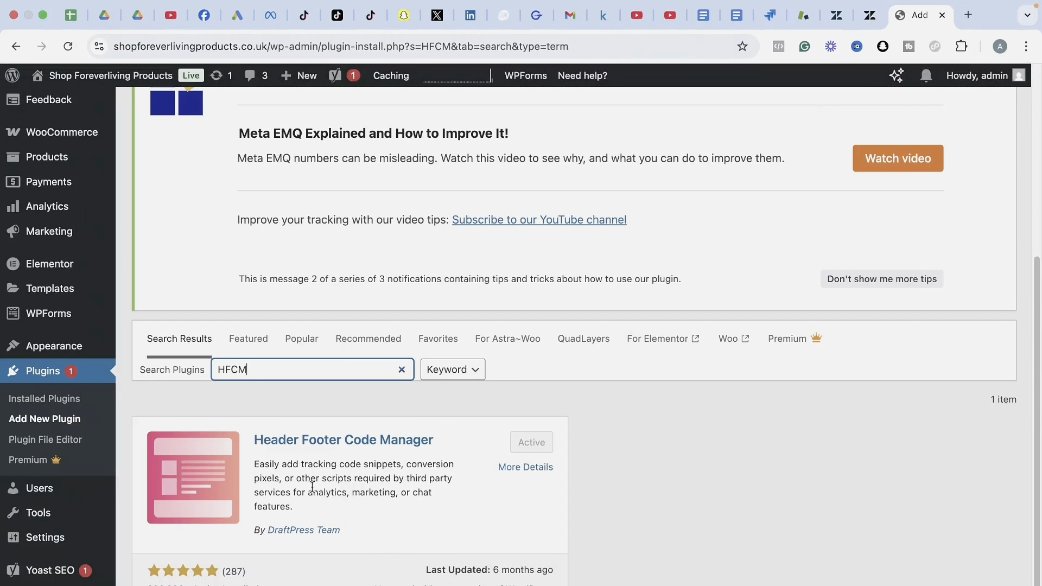
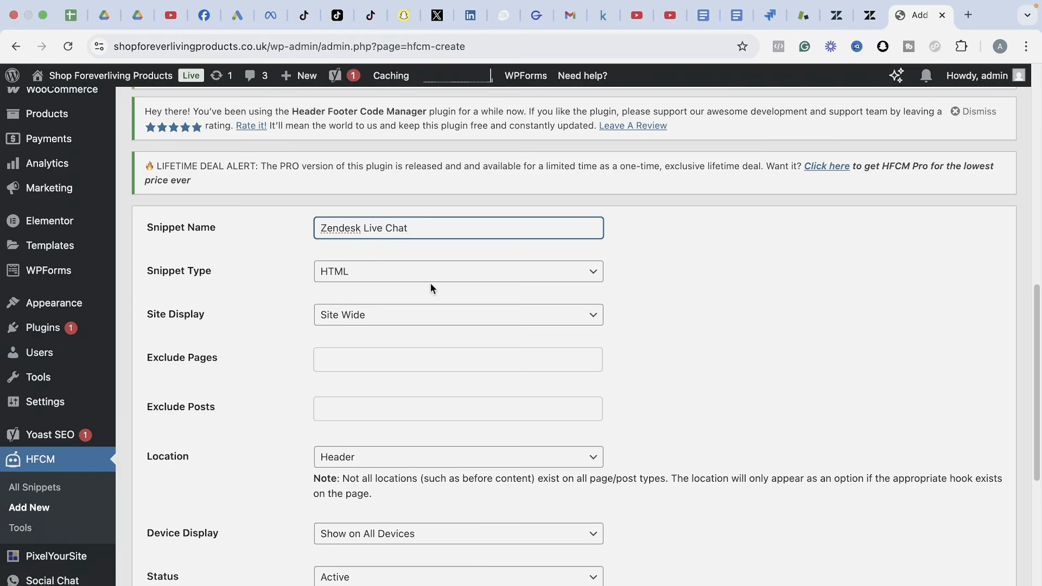
Check the Zendesk widget installation code against the new Zendesk Live Chat HFCM snippet form.
click(834, 22)
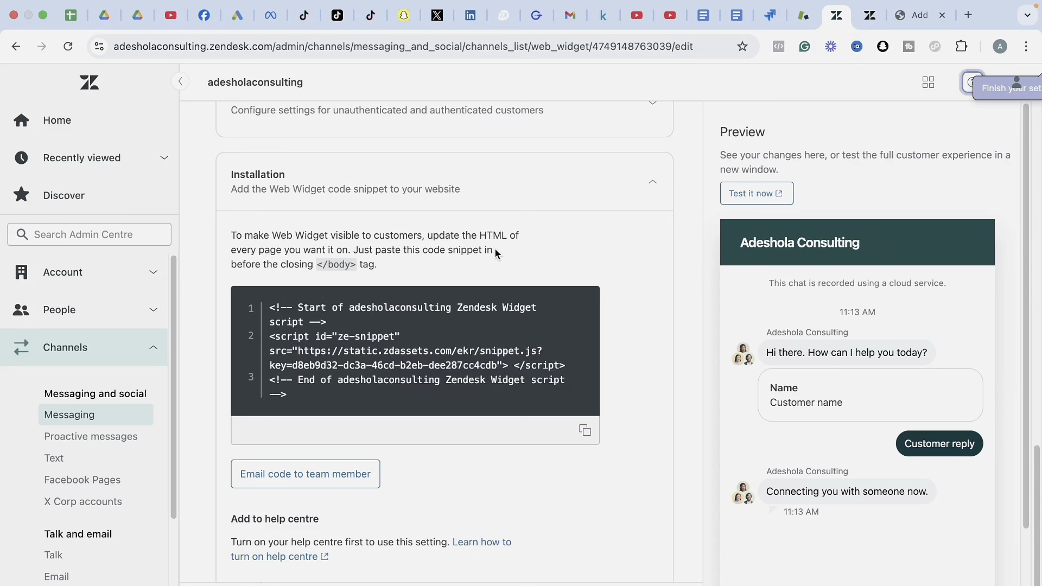
click(916, 34)
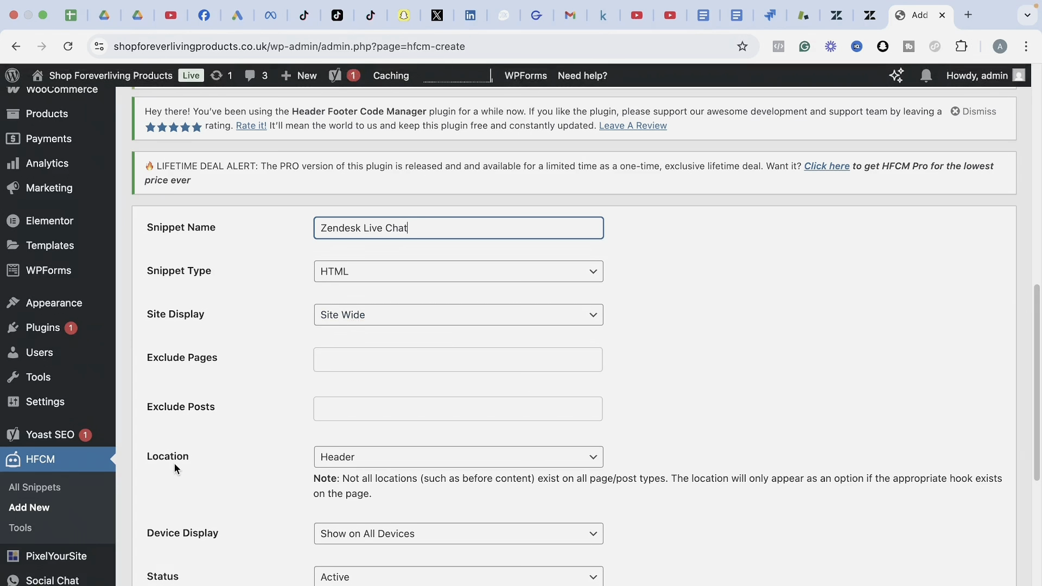
Keep Header as the snippet location after reviewing the load options.
drag(1036, 393, 1037, 465)
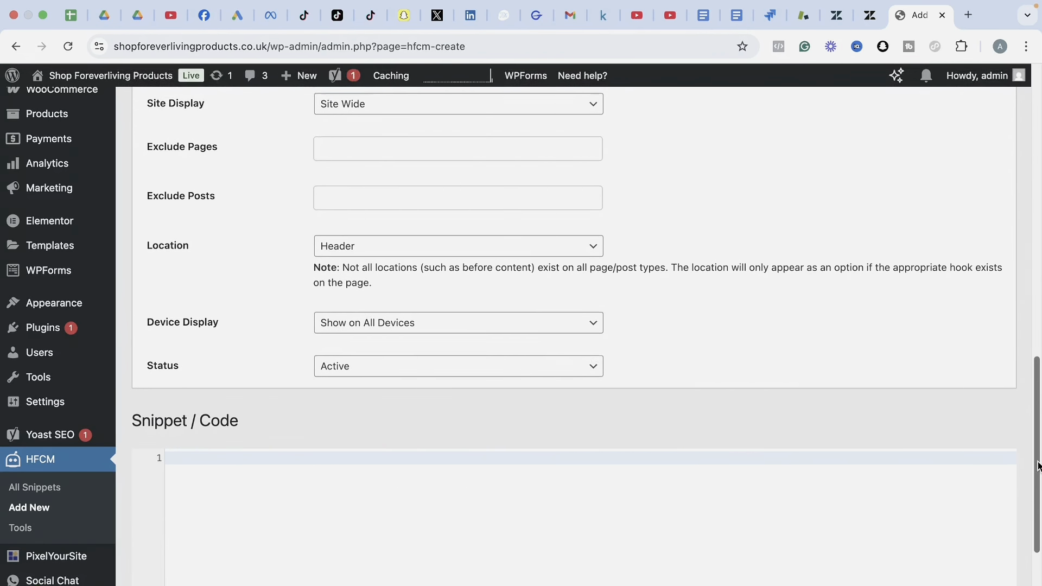
click(415, 255)
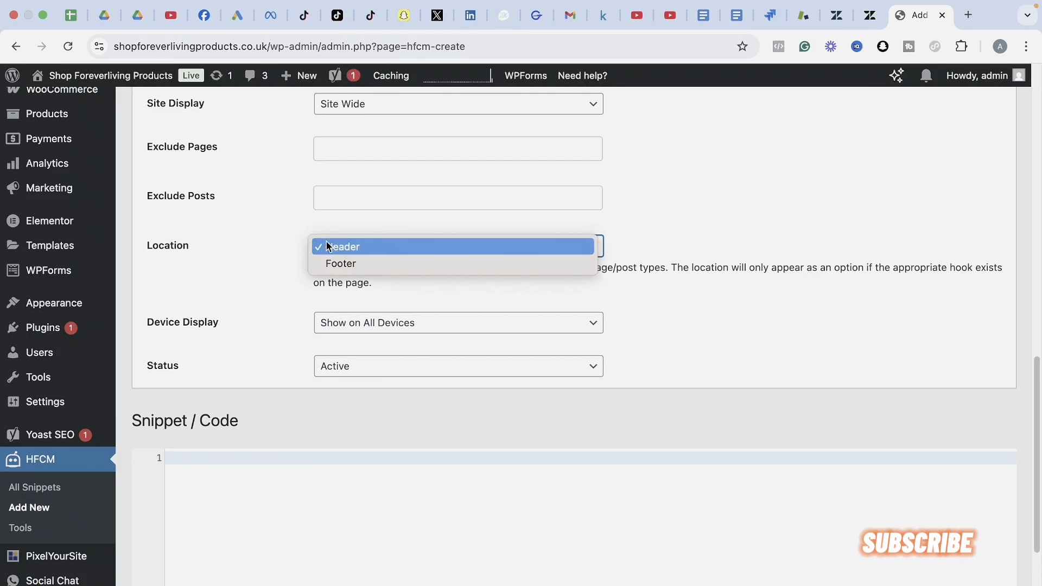
click(283, 252)
click(834, 15)
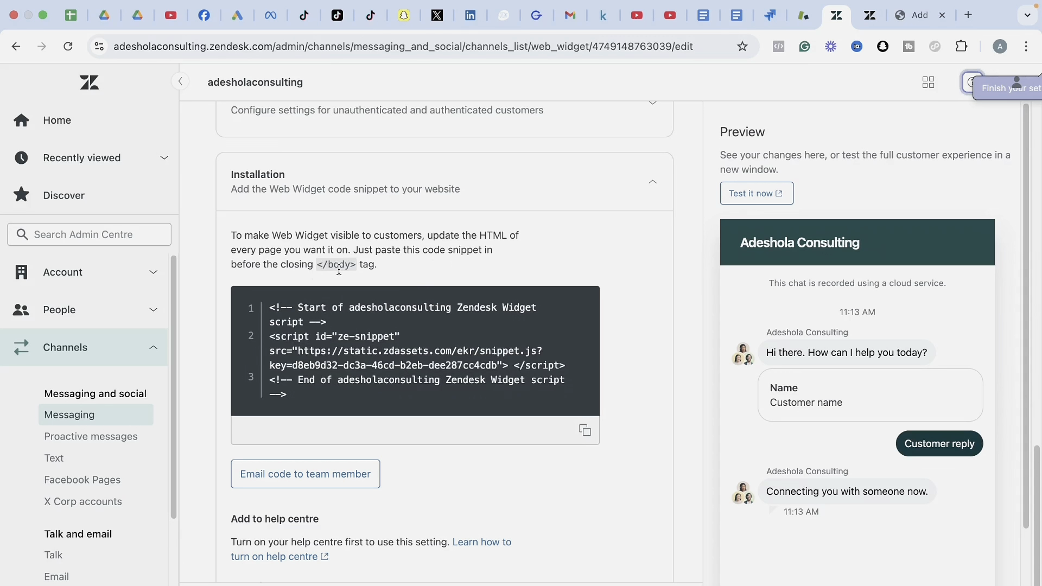
click(905, 24)
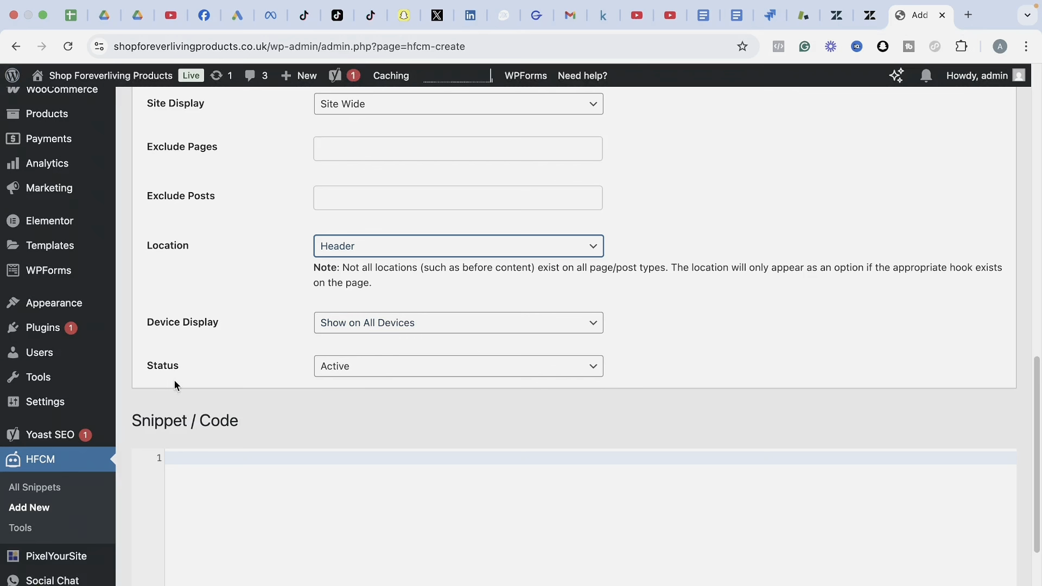
Copy the Zendesk Web Widget code snippet for the empty snippet code area.
drag(1039, 385, 1035, 474)
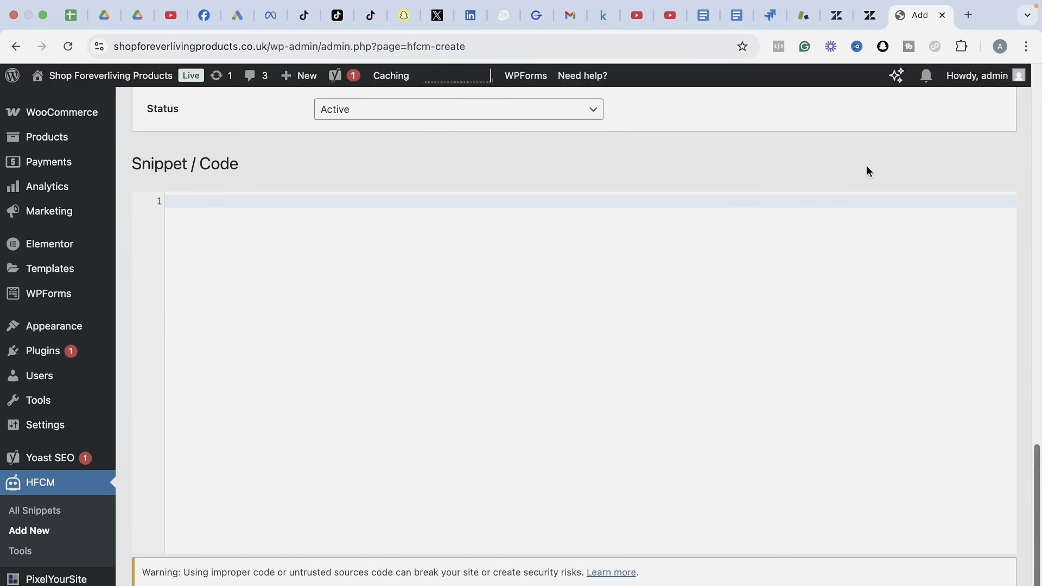
click(836, 15)
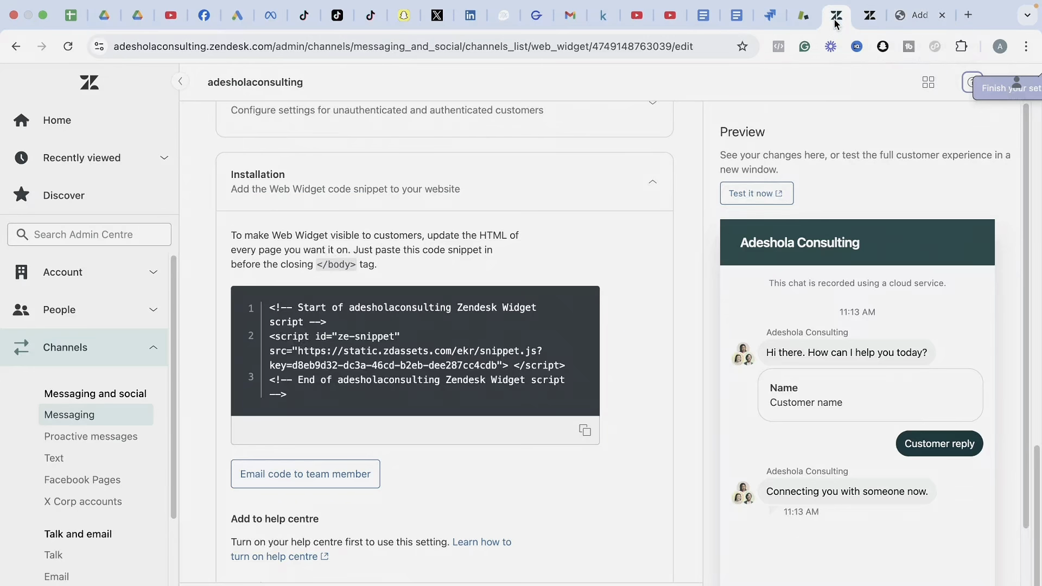
click(584, 431)
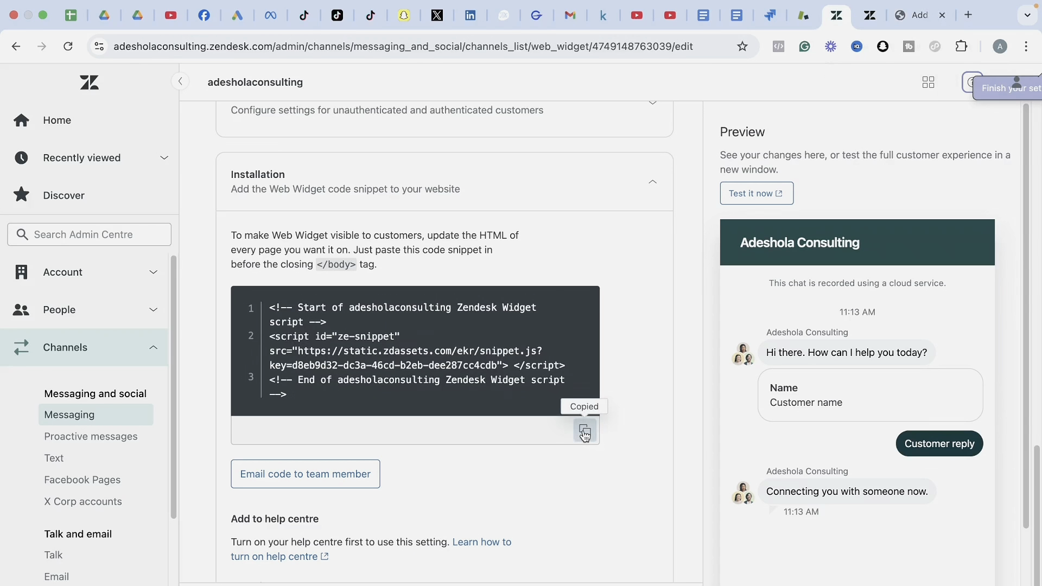
click(916, 15)
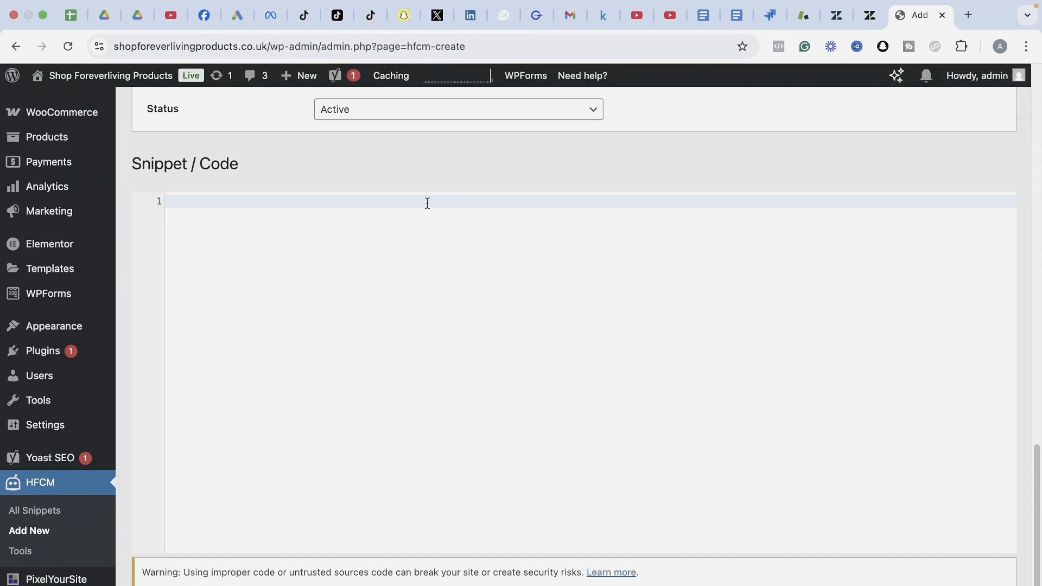
Paste the three-line Zendesk widget script into the snippet and save it as [hfcm id="6"].
key(super+v)
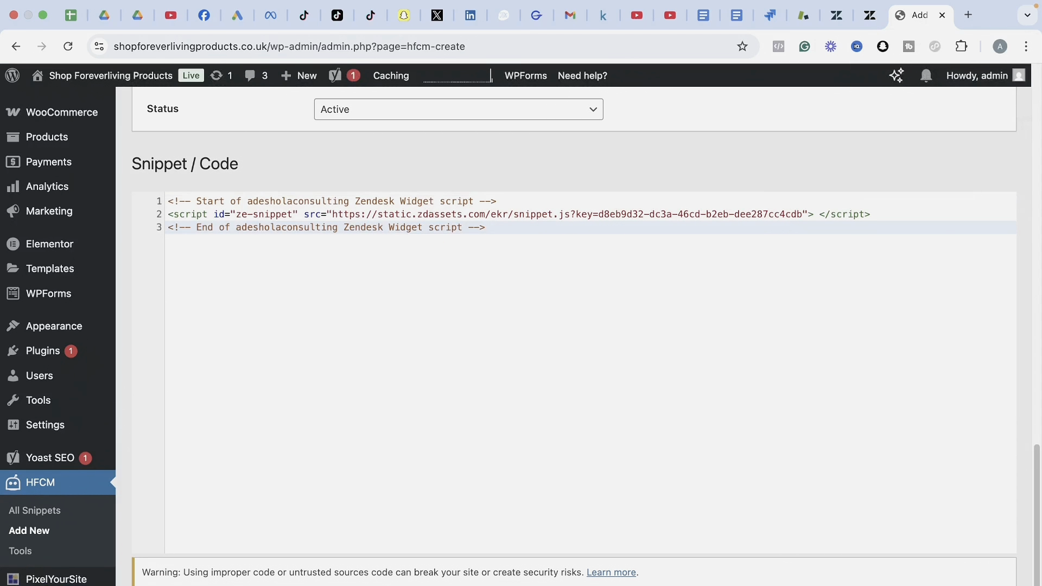
scroll(1038, 579, down, 1)
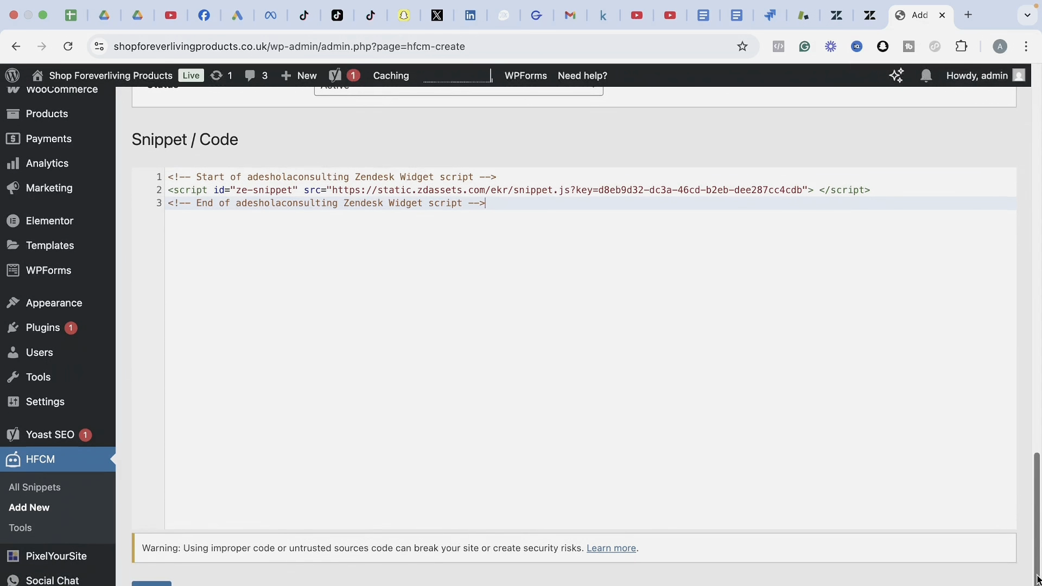
click(151, 584)
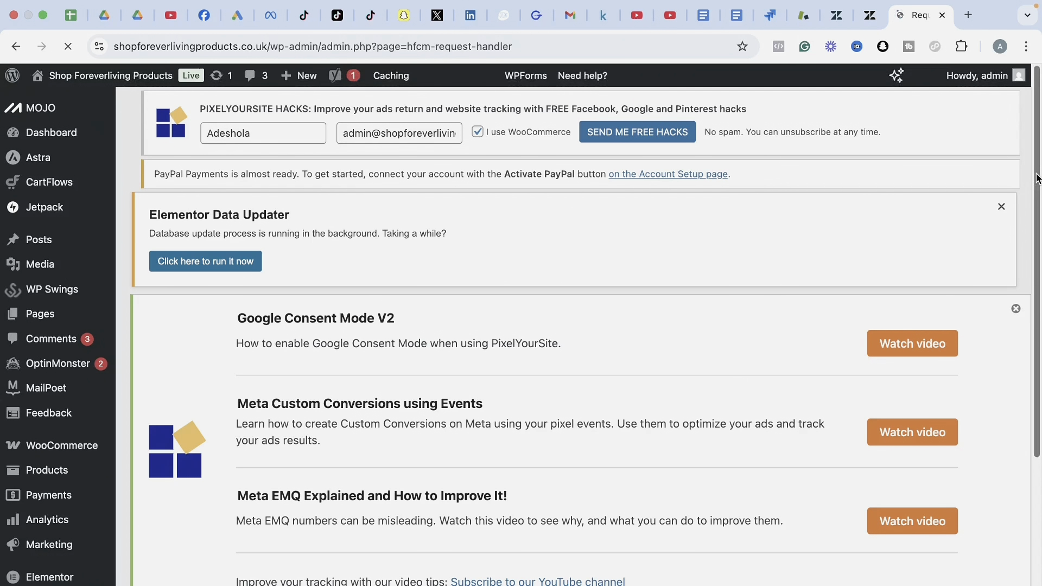
drag(1035, 174, 1013, 442)
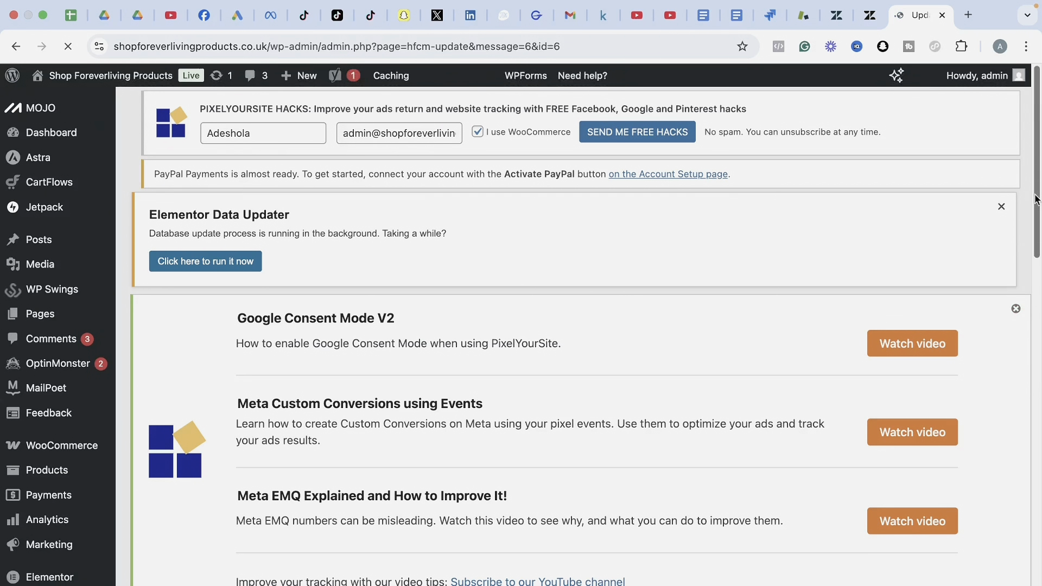
drag(1036, 200, 1031, 507)
scroll(1040, 507, down, 5)
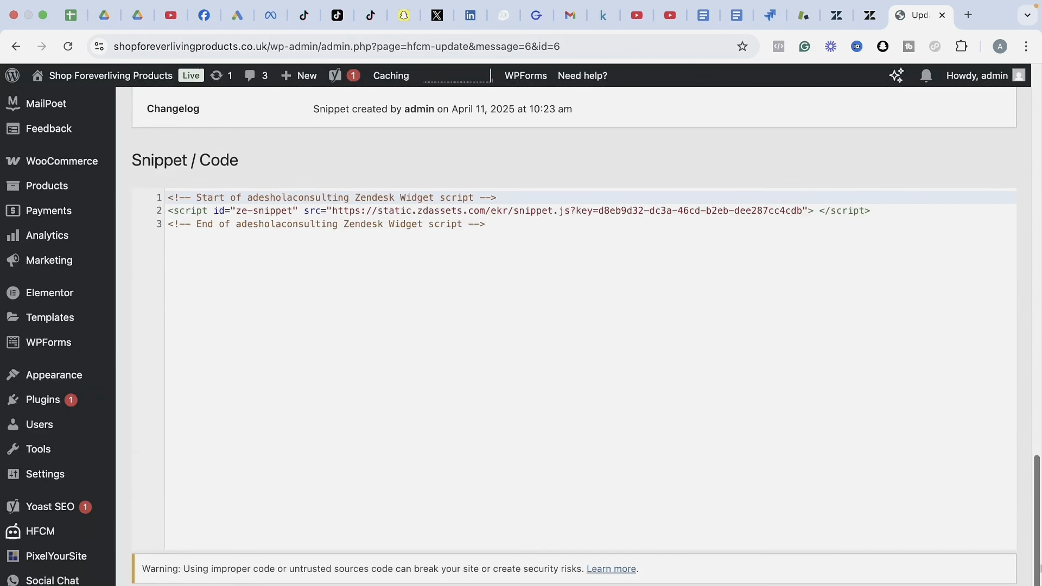
scroll(1040, 507, up, 3)
scroll(1040, 508, up, 1)
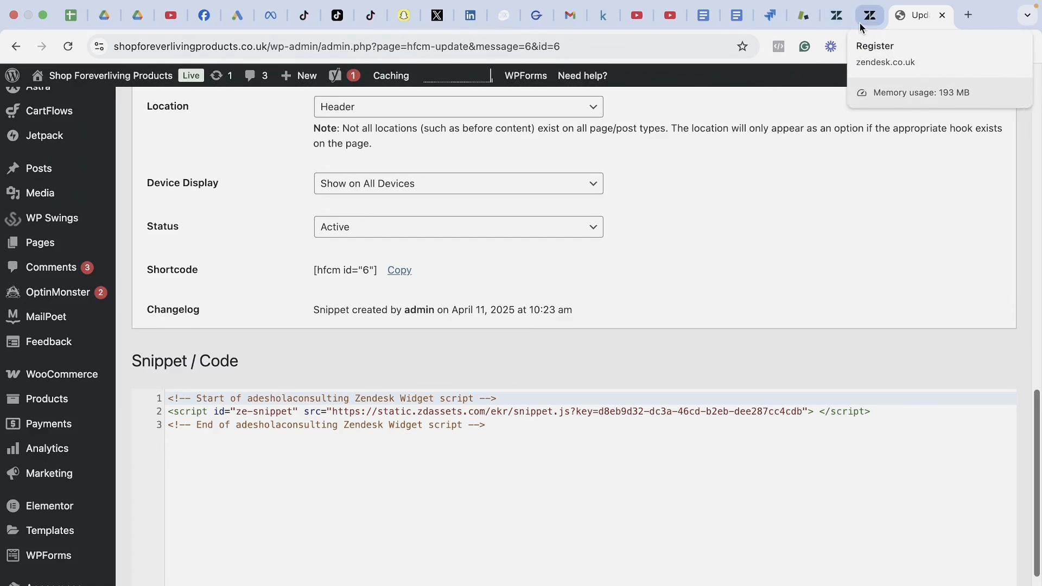
click(826, 20)
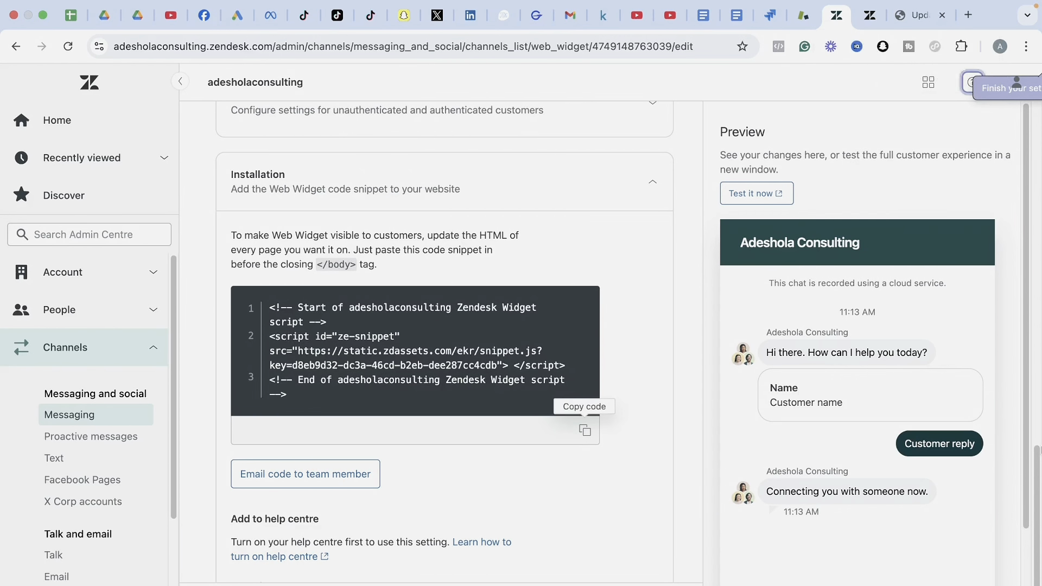
scroll(971, 523, down, 3)
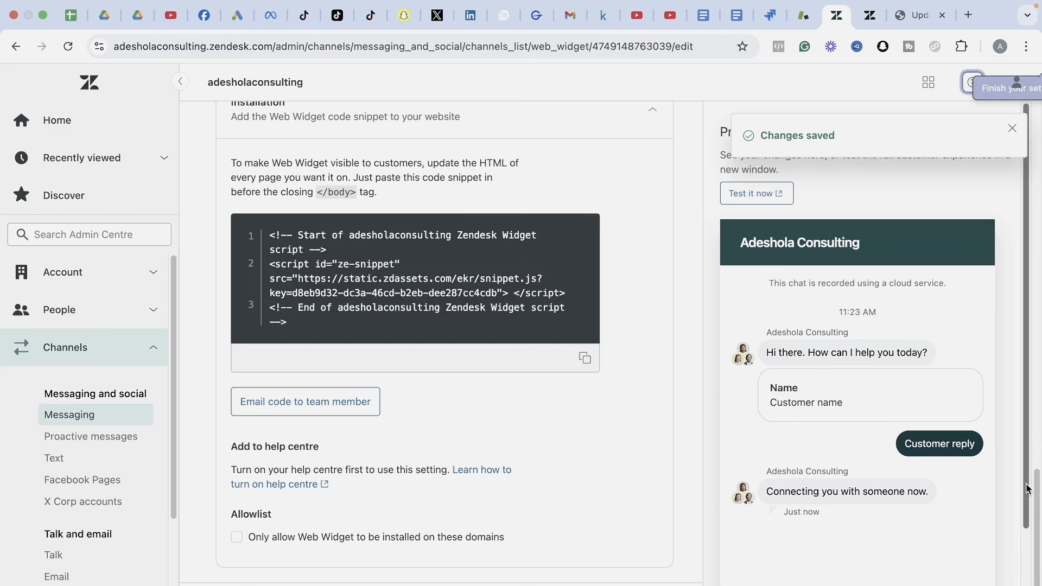
scroll(1030, 491, down, 3)
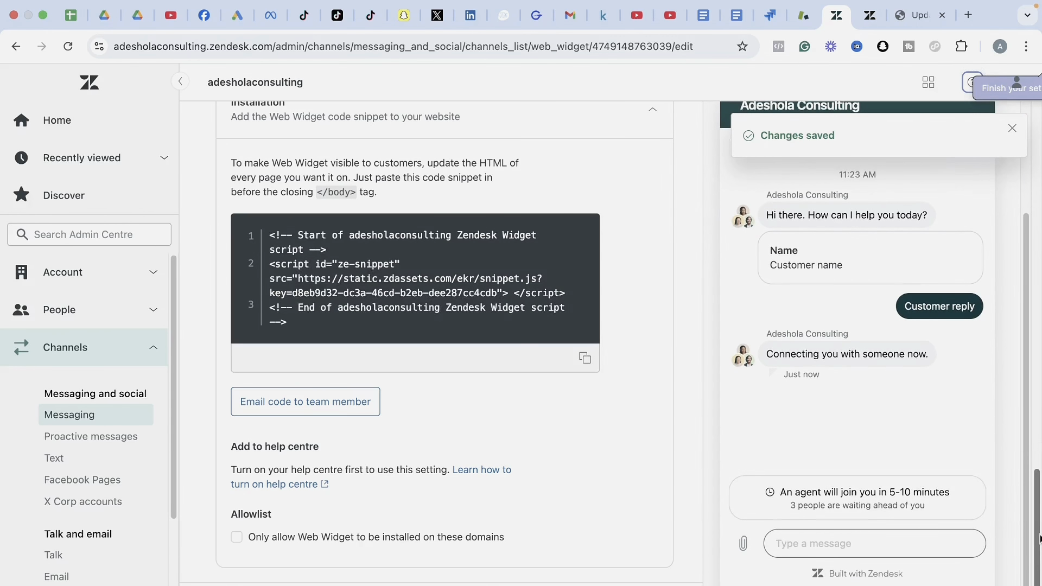
drag(1037, 541, 1037, 179)
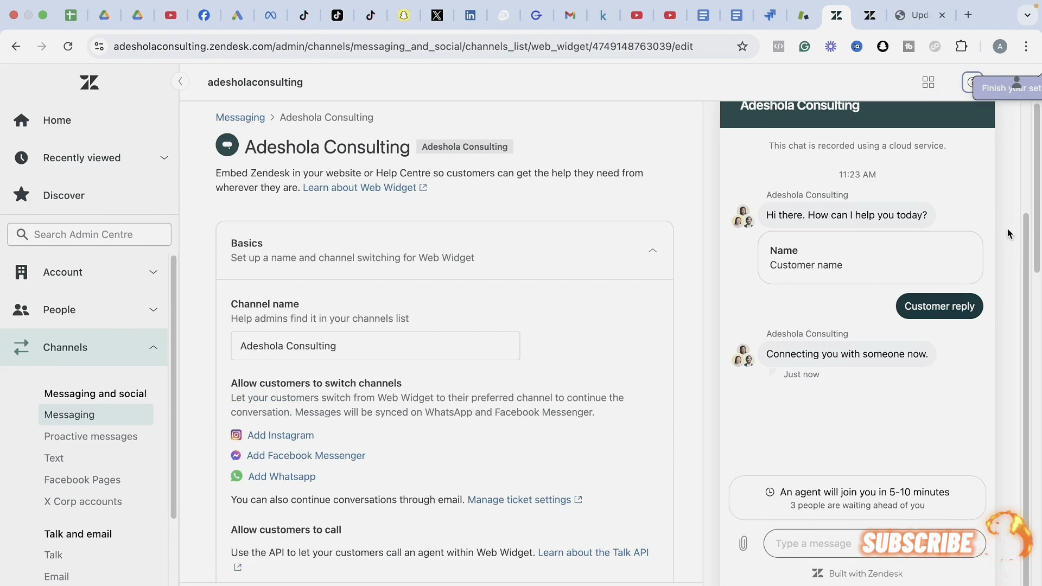
scroll(1022, 236, up, 3)
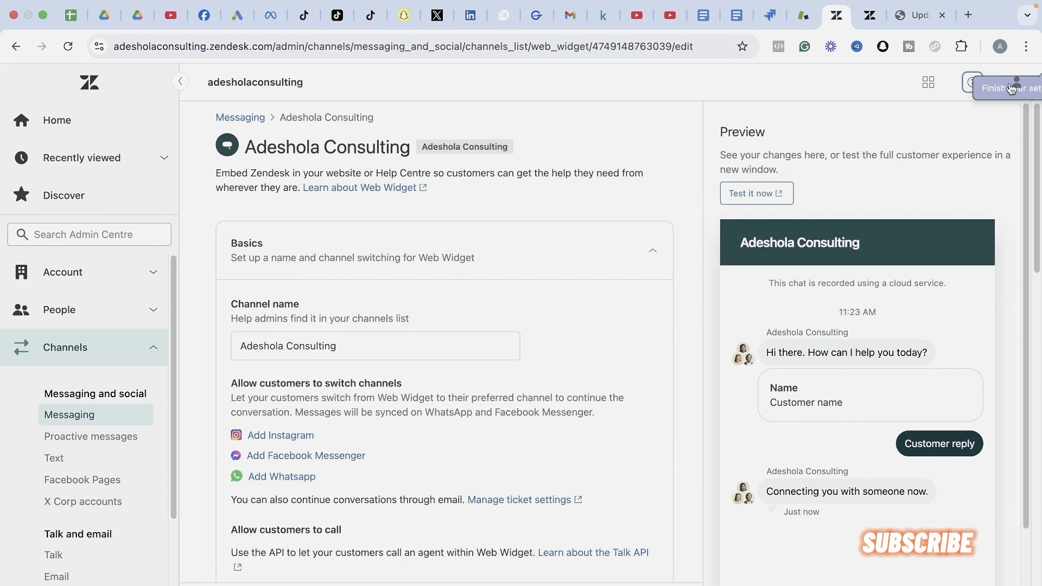
click(911, 22)
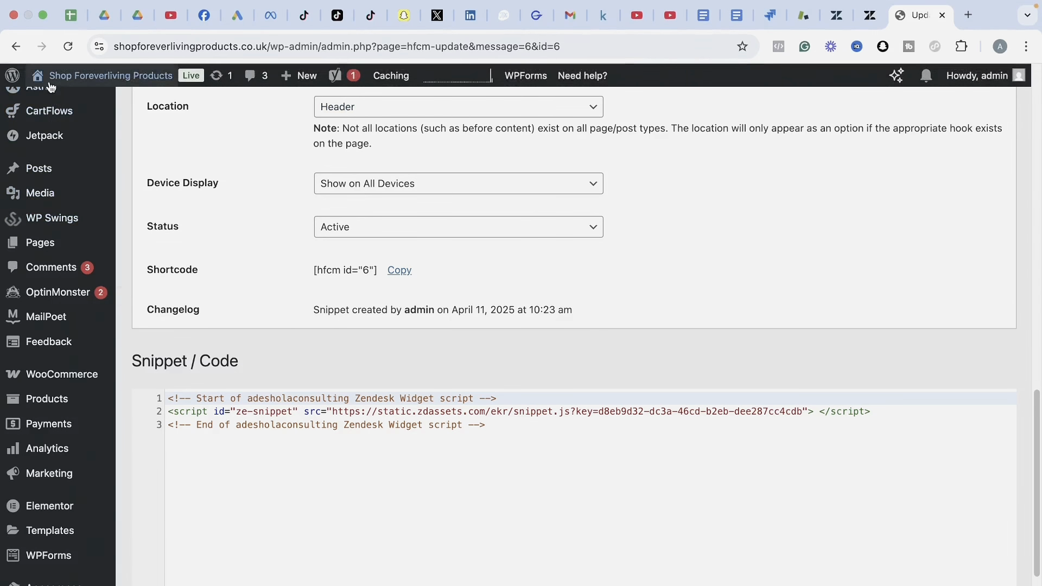
Reload the shop homepage until the Zendesk launcher shows 'Hi. Need any help?'.
mouse_move(50, 85)
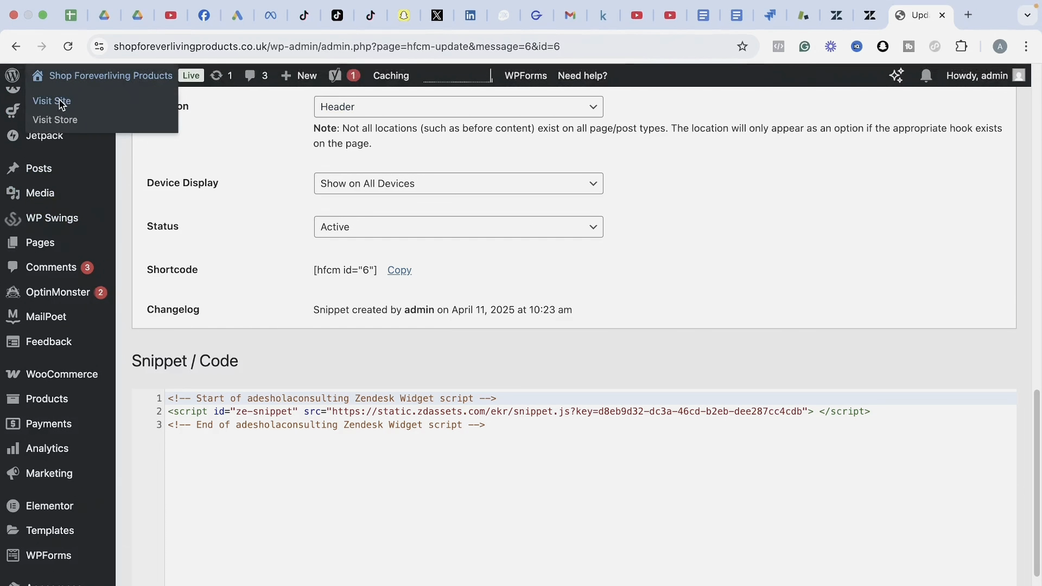
click(61, 103)
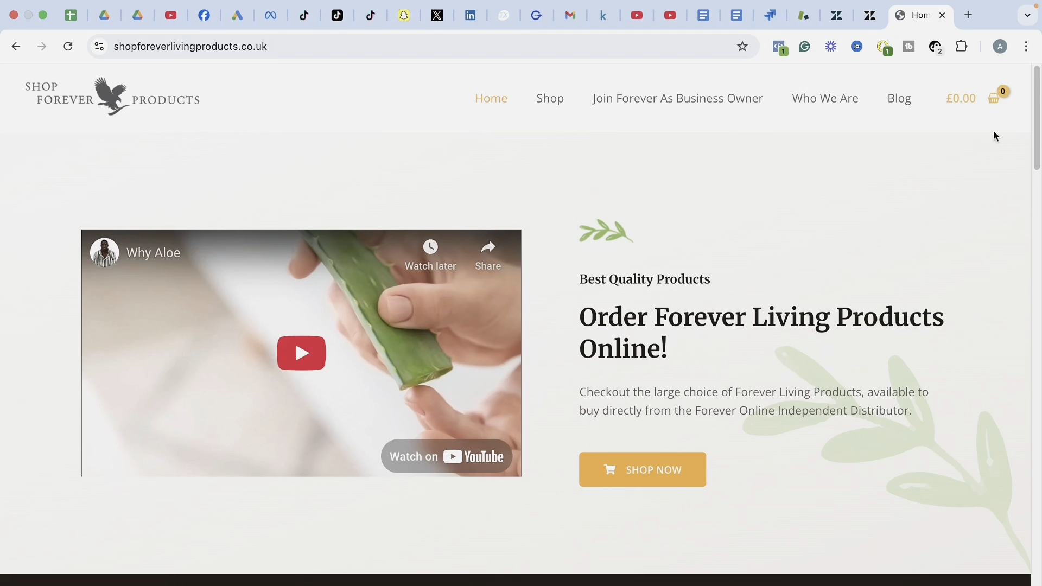
mouse_move(1037, 122)
mouse_down()
mouse_move(1034, 208)
mouse_move(971, 456)
mouse_move(974, 405)
mouse_move(1024, 209)
mouse_move(962, 507)
mouse_move(977, 455)
mouse_move(979, 564)
mouse_move(1036, 121)
mouse_up()
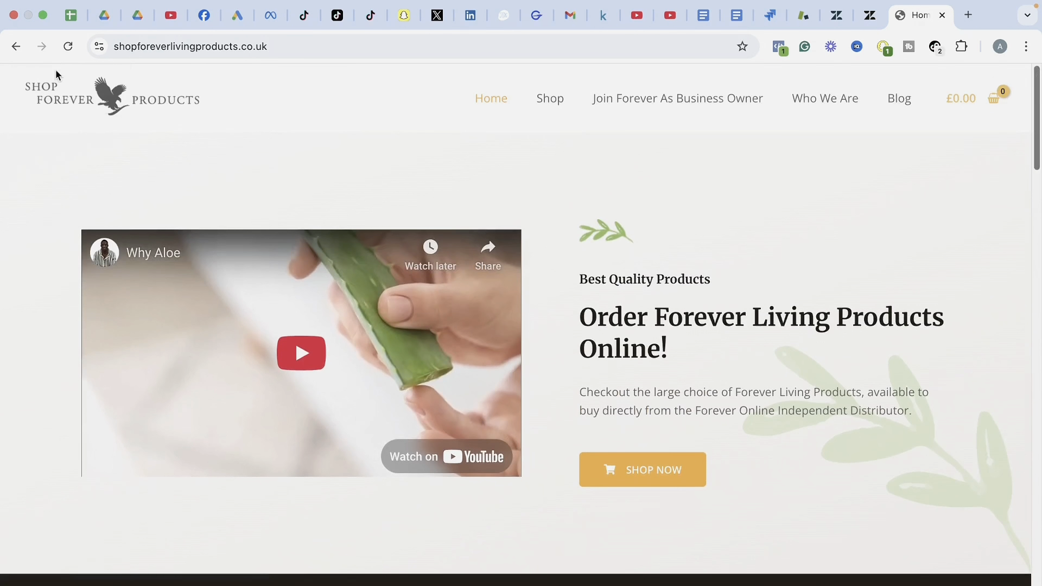
click(68, 48)
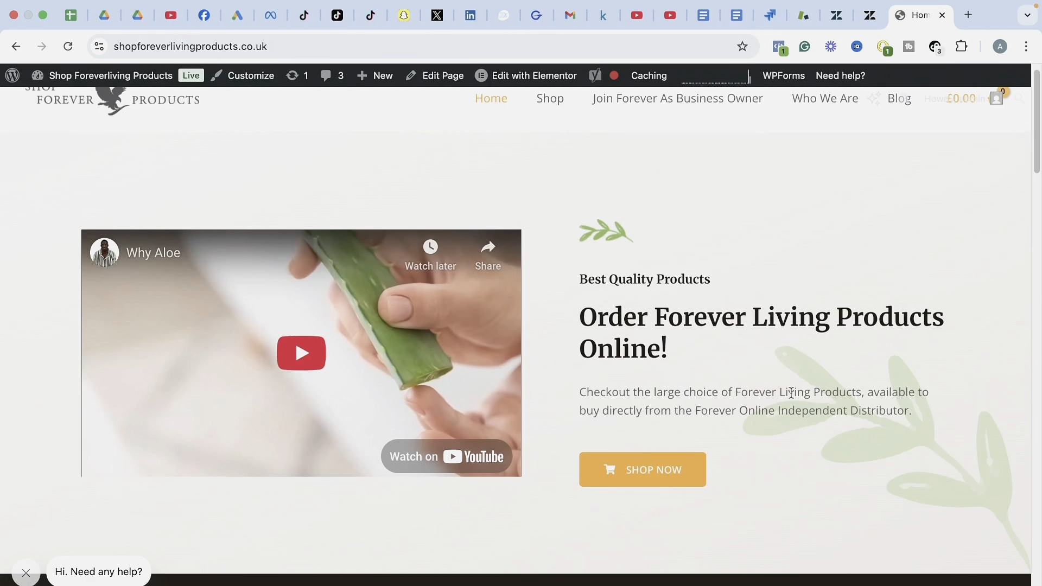
drag(1038, 152, 1040, 113)
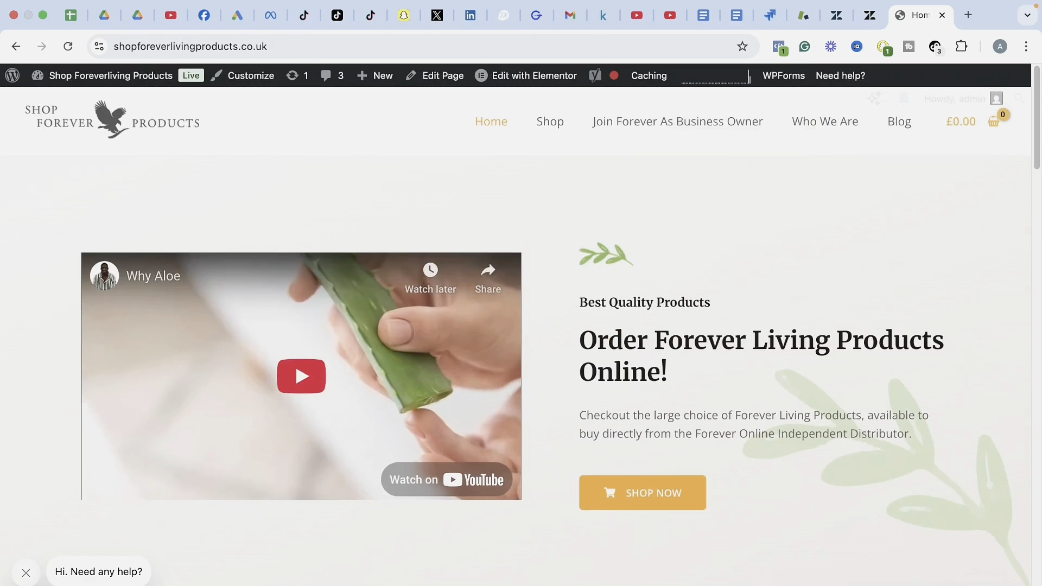
Open the store's chat widget and submit the visitor's name.
click(43, 584)
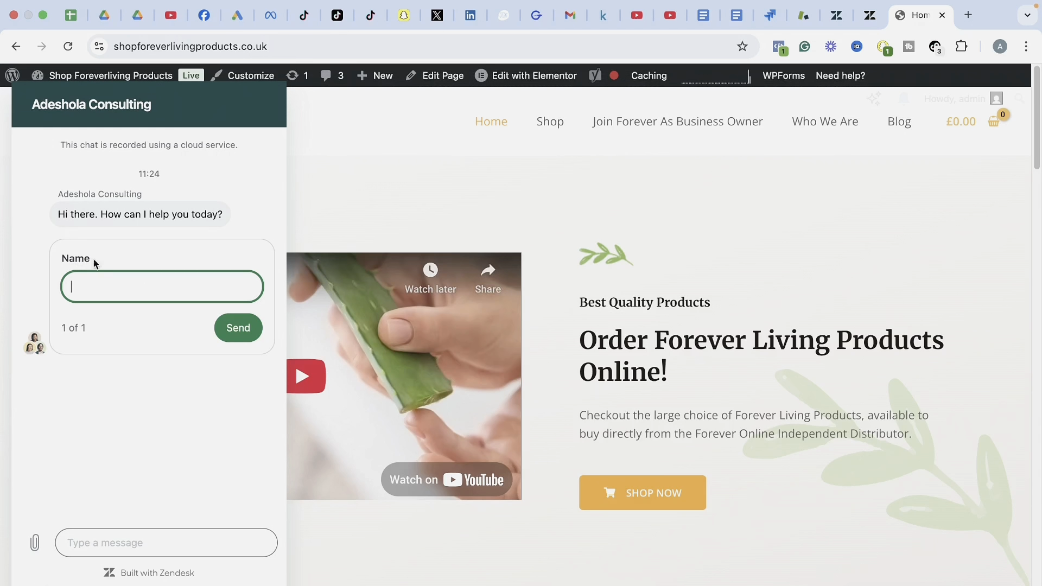
text(Adeshola)
key(BackSpace)
key(BackSpace)
key(BackSpace)
key(BackSpace)
key(BackSpace)
click(235, 329)
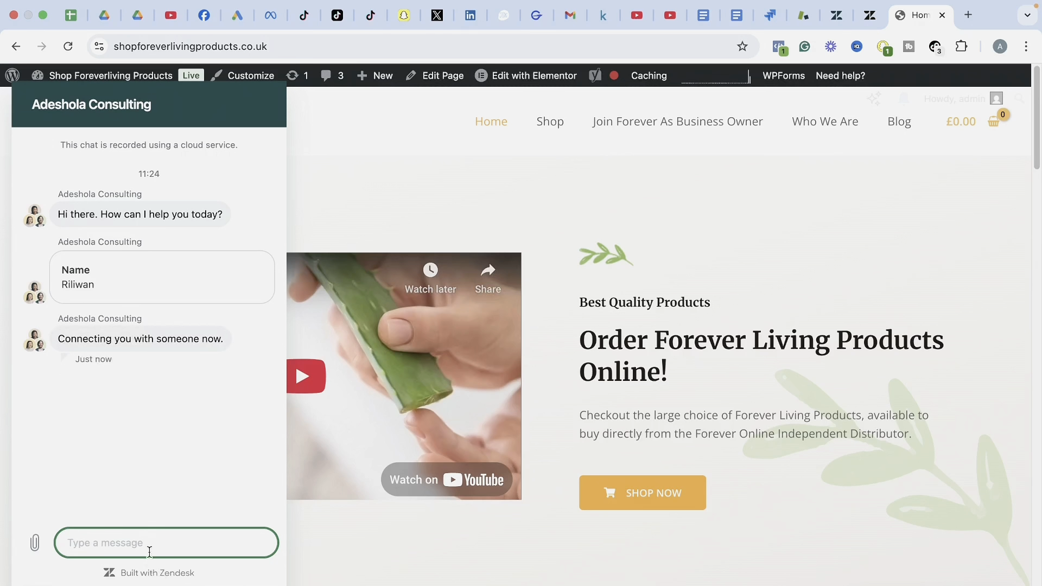
Send the chat message 'I'm waiting patiently', correcting the misspelled word first.
click(68, 542)
text(I'm waiti)
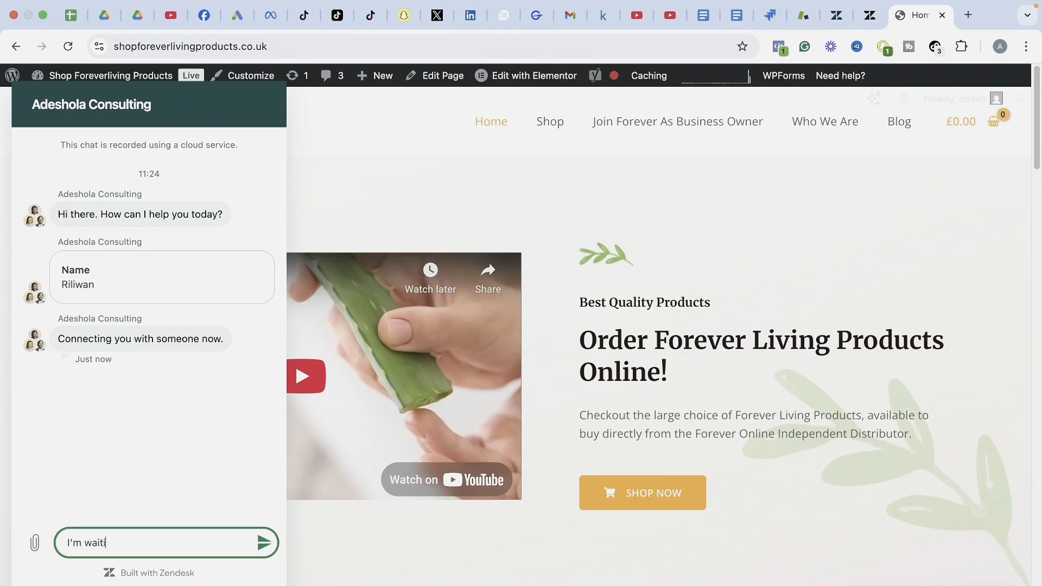
text(ng patiencely)
right_click(140, 547)
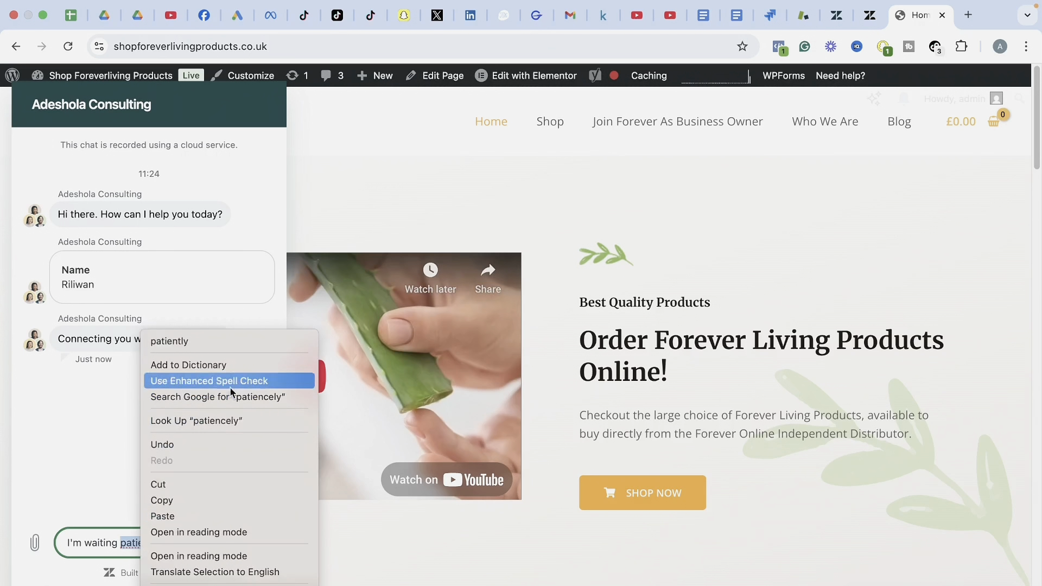
click(240, 339)
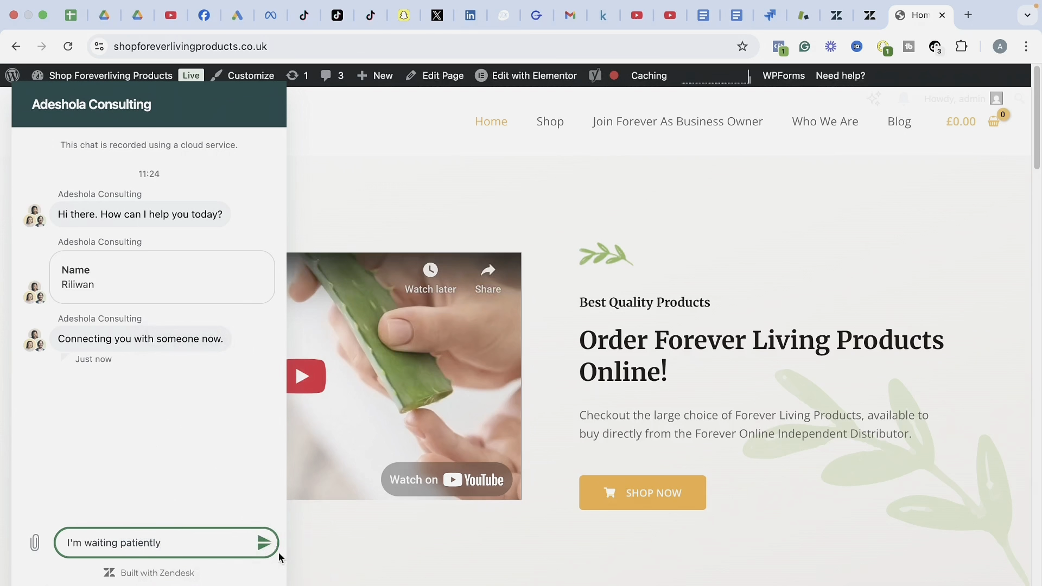
click(264, 543)
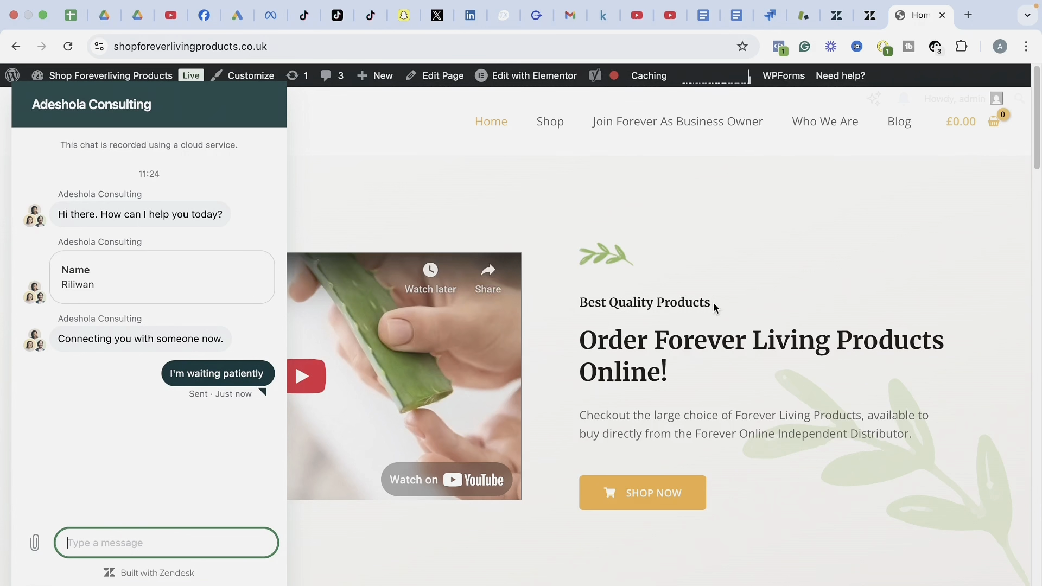
Show the agent home ticket list, where the storefront chat tops 7 tickets as open.
click(836, 21)
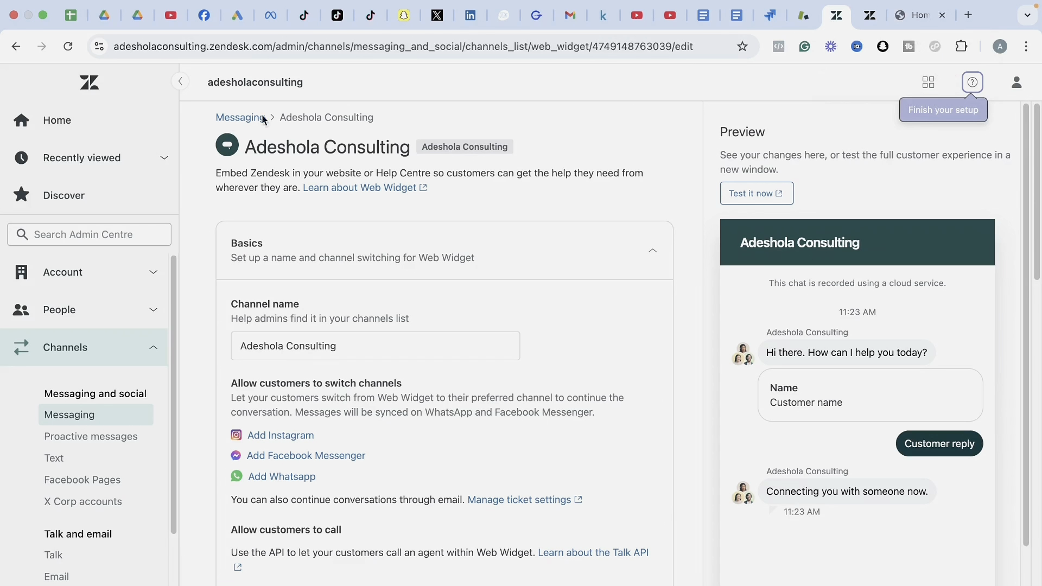
click(231, 118)
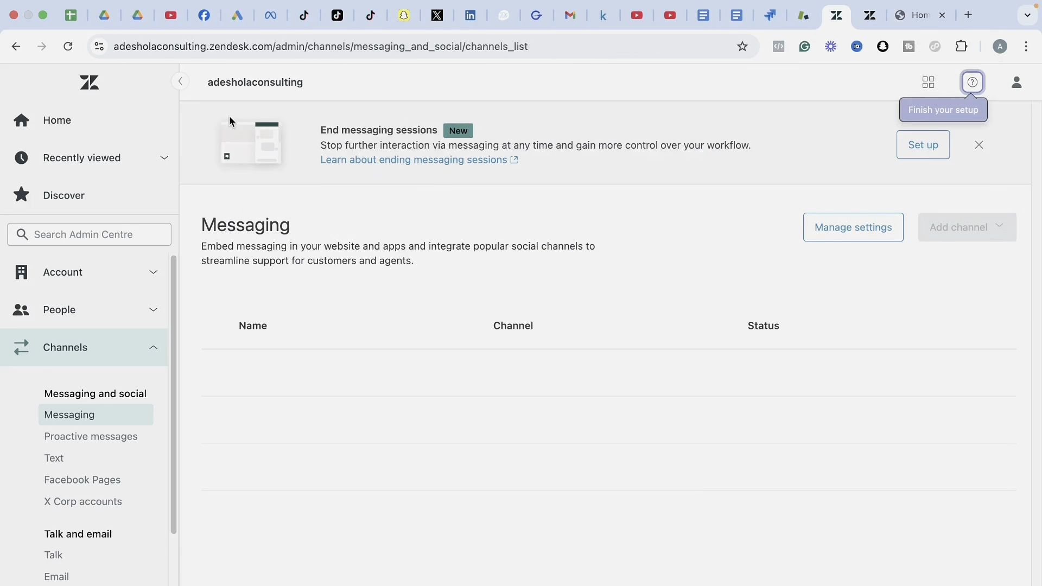
click(803, 16)
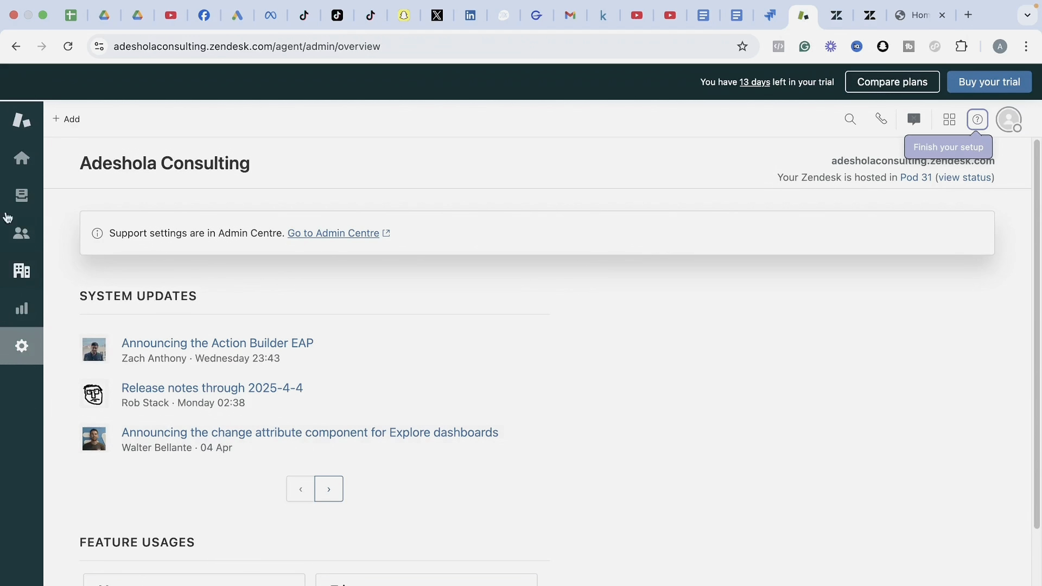
click(21, 163)
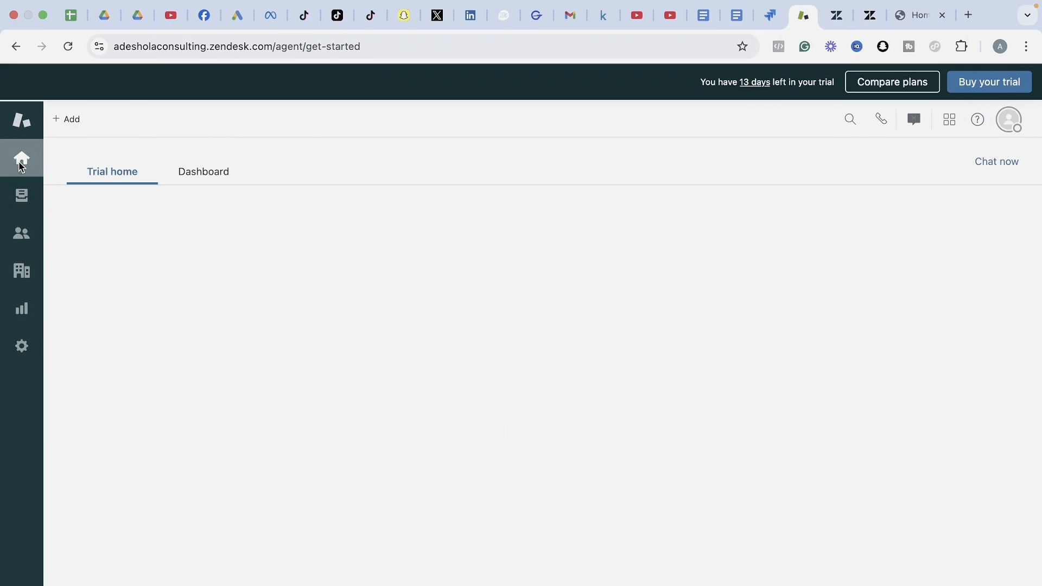
click(20, 163)
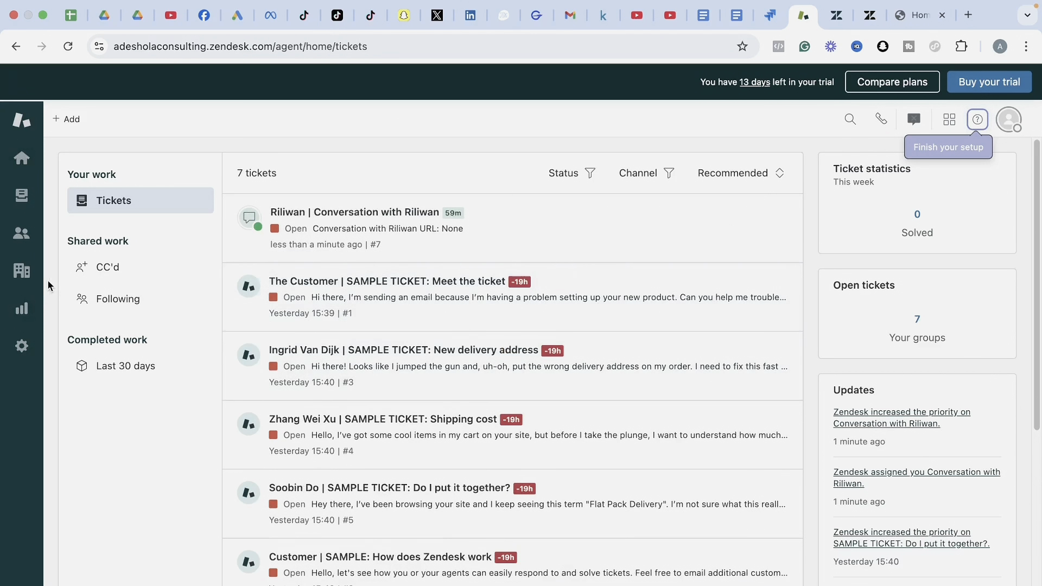
Review Your unsolved tickets, then list the 6 customers including the new chat visitor.
click(21, 197)
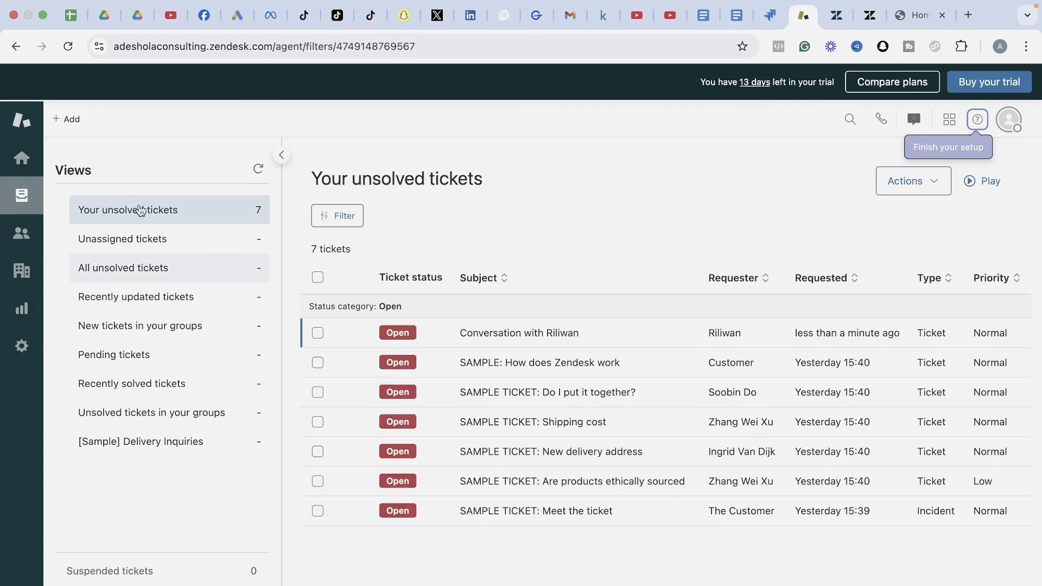
mouse_move(469, 344)
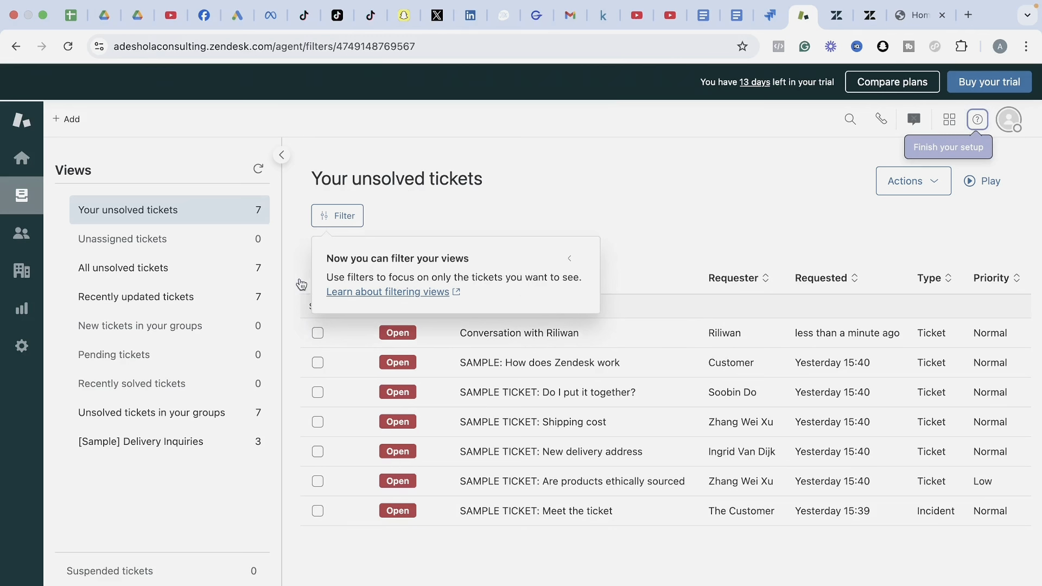
click(20, 235)
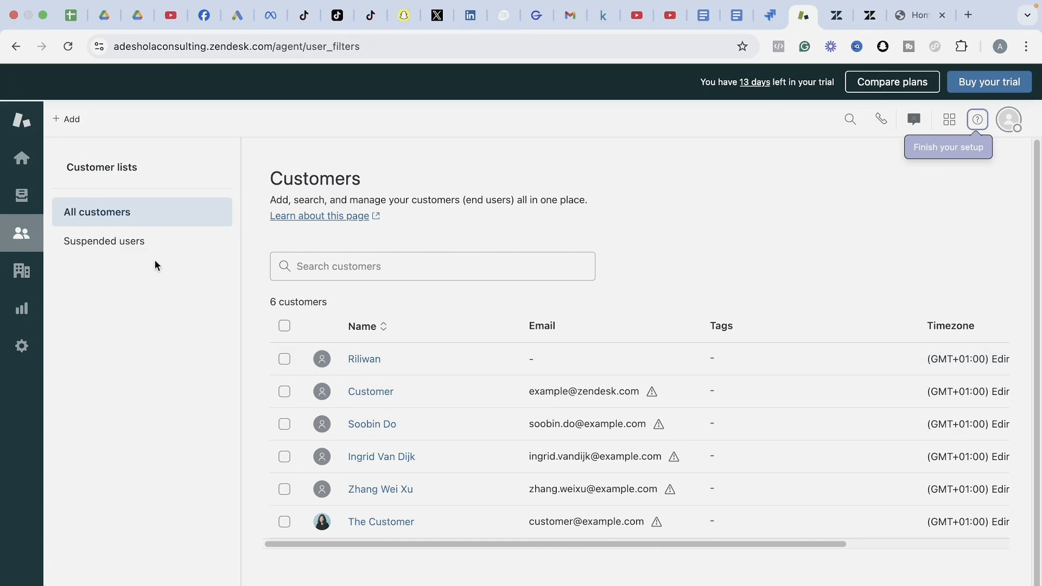
Glance at the one-organisation Organisations list and the Reporting Explore overview.
click(22, 270)
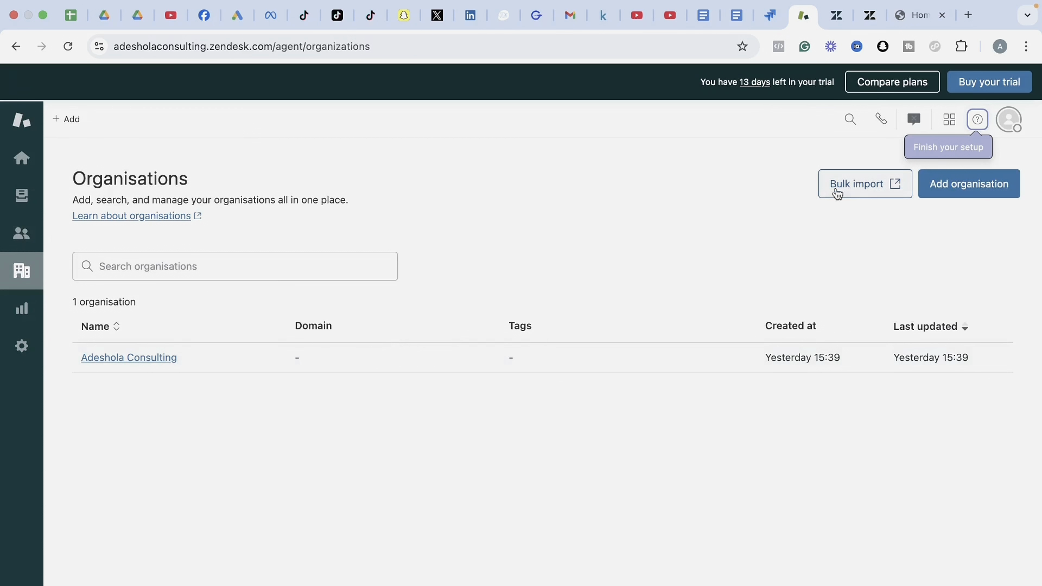
mouse_move(921, 5)
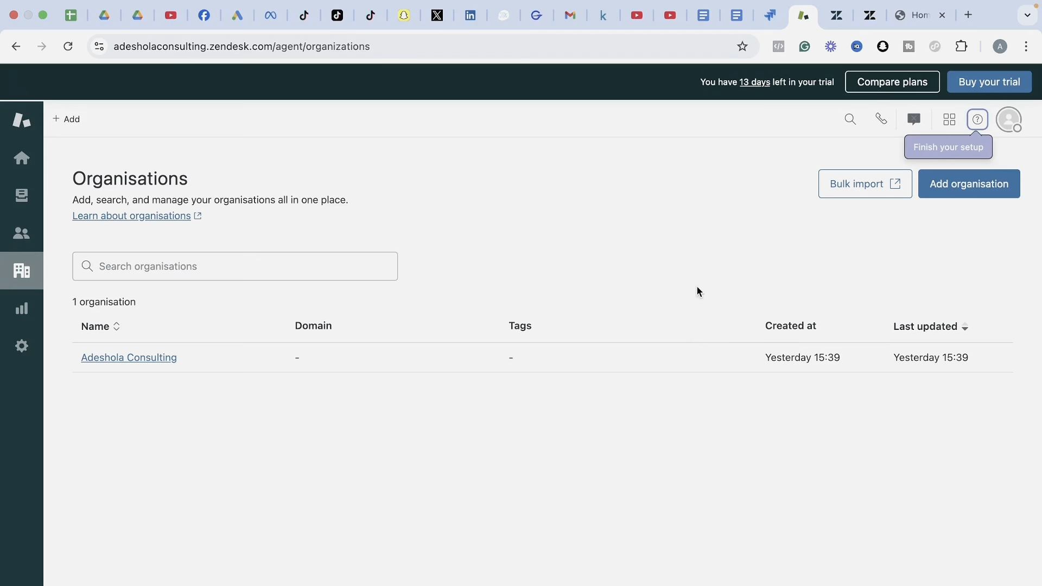
click(18, 320)
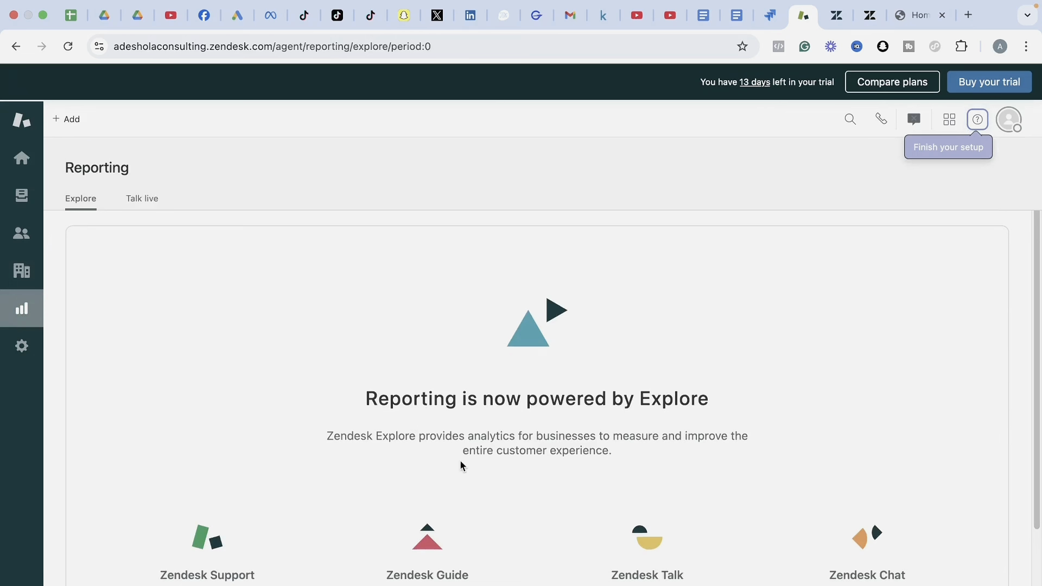
drag(1035, 397, 1036, 466)
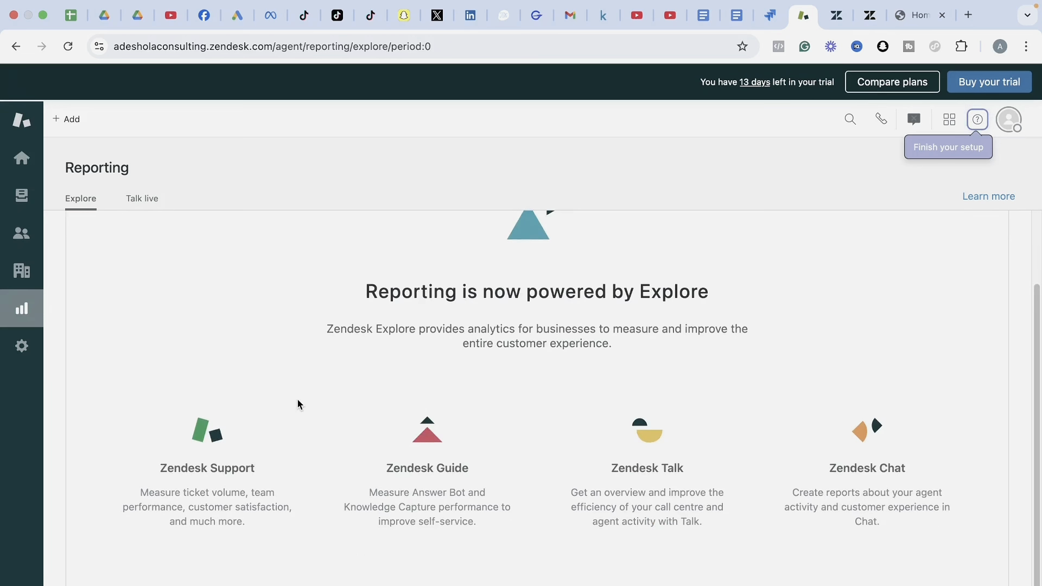
click(21, 201)
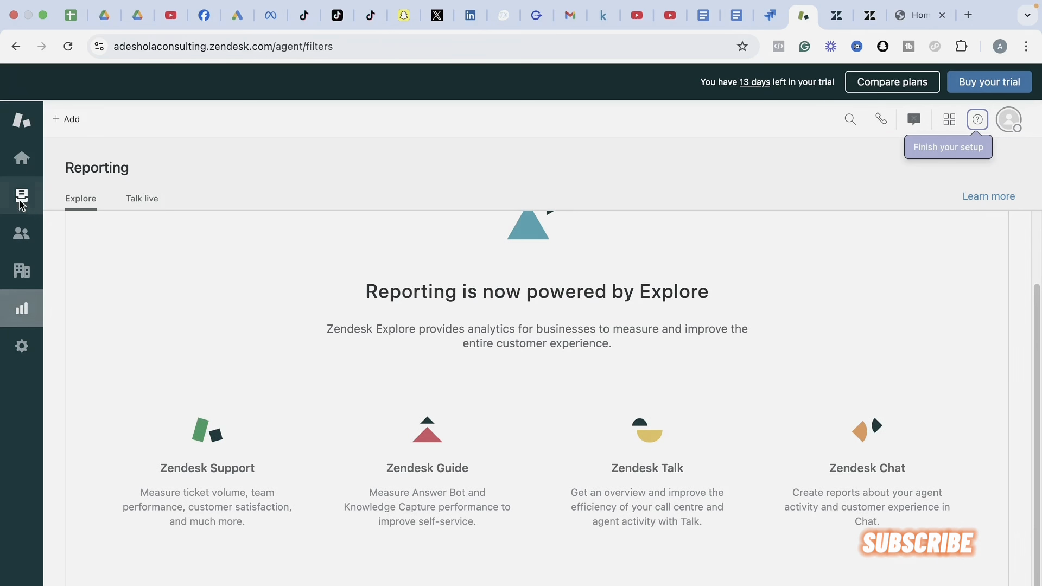